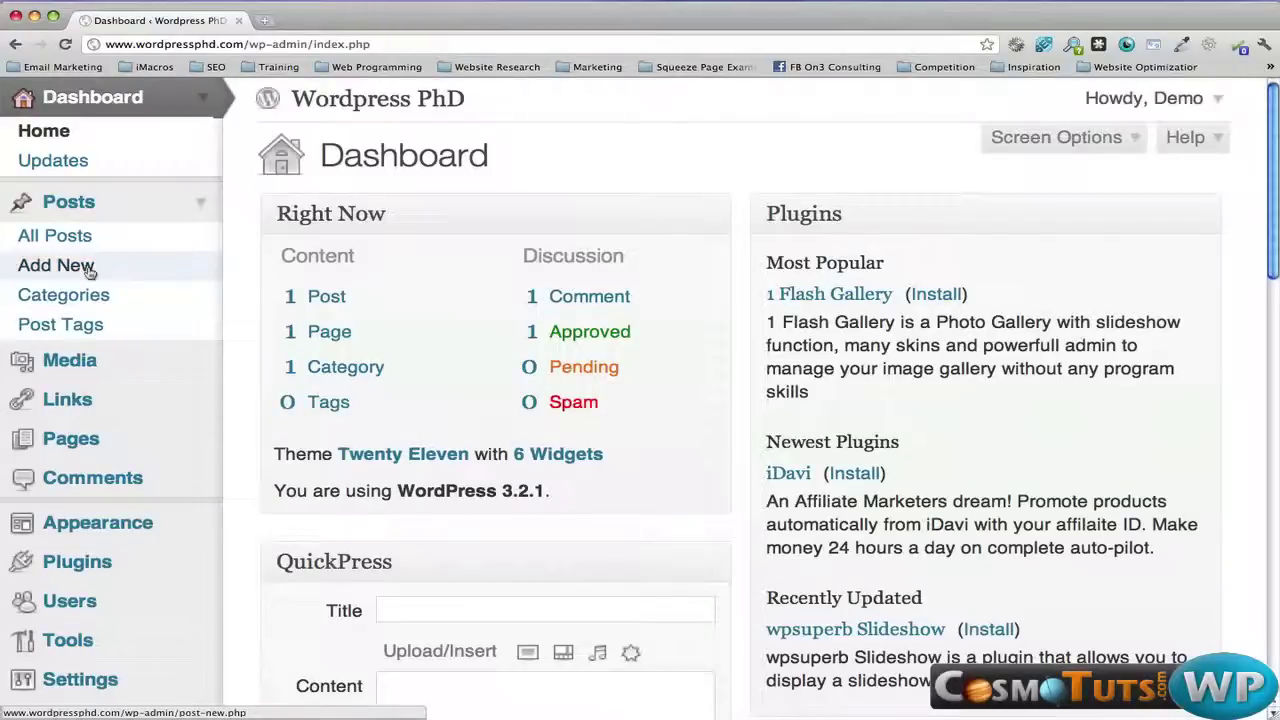
Start a new post and title it "Welcome To Wordpress PhD"
click(89, 268)
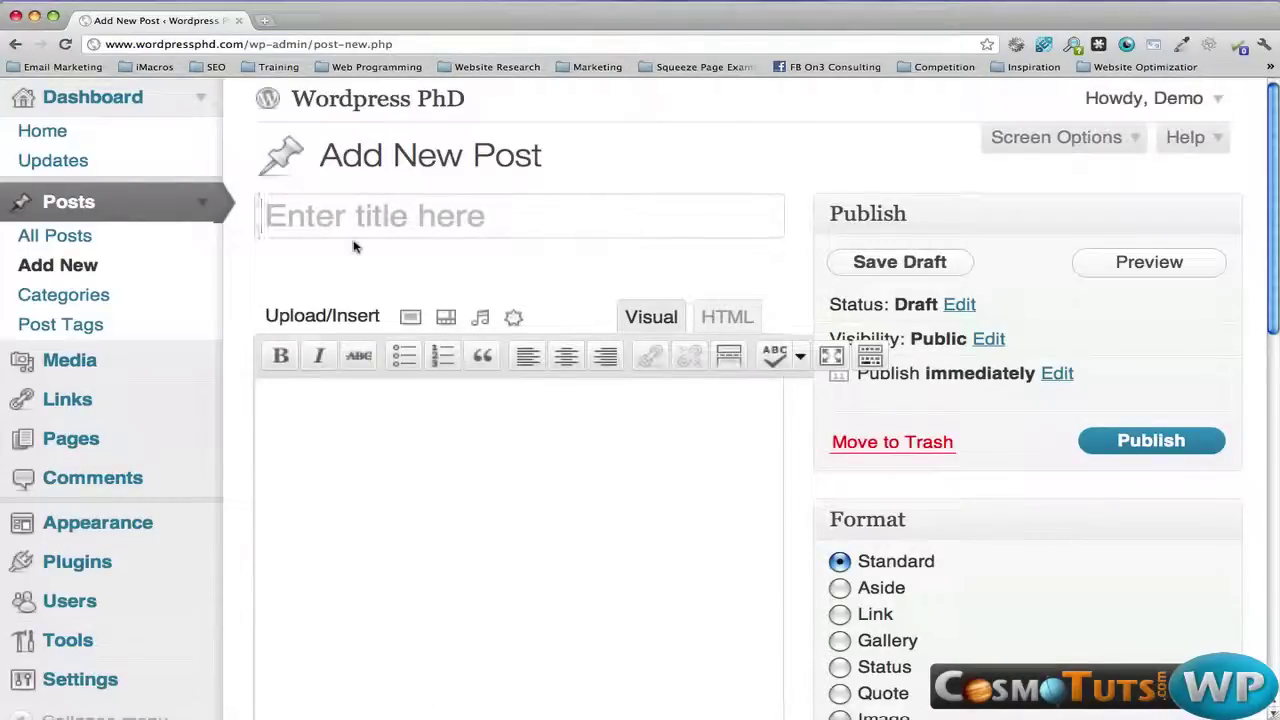
key(super+minus)
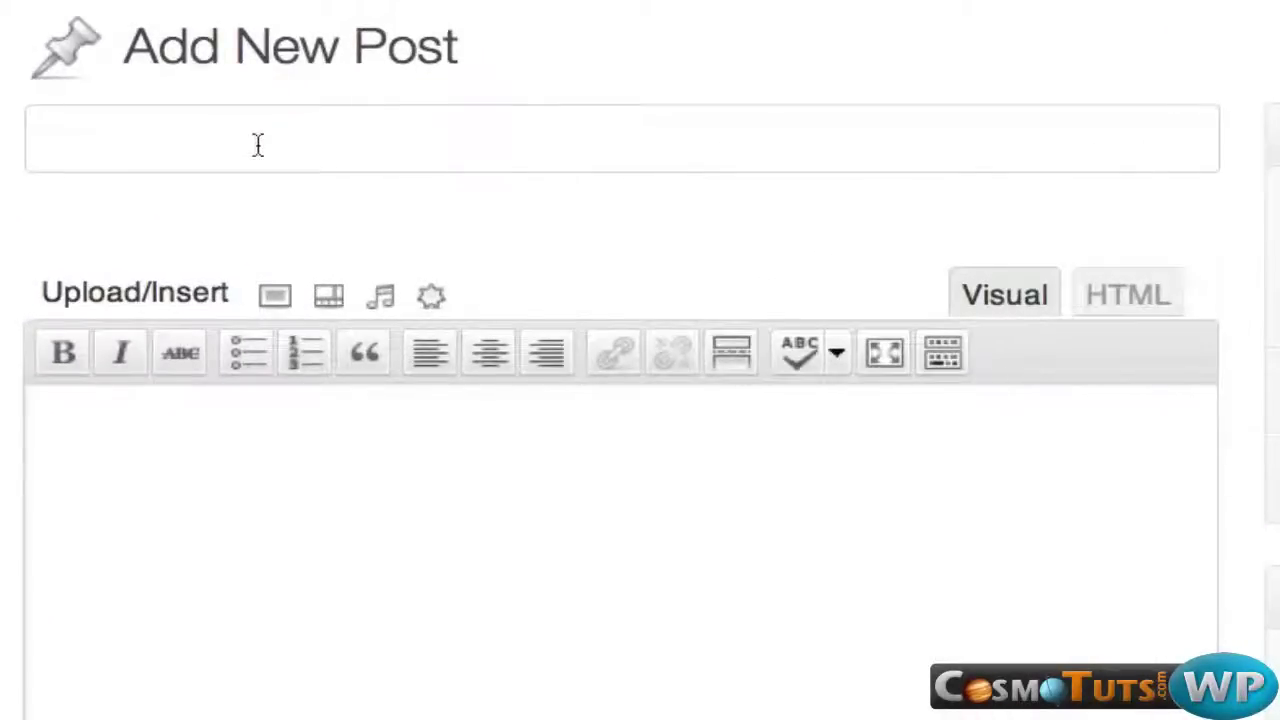
text(Welcome To Wordpress PhD)
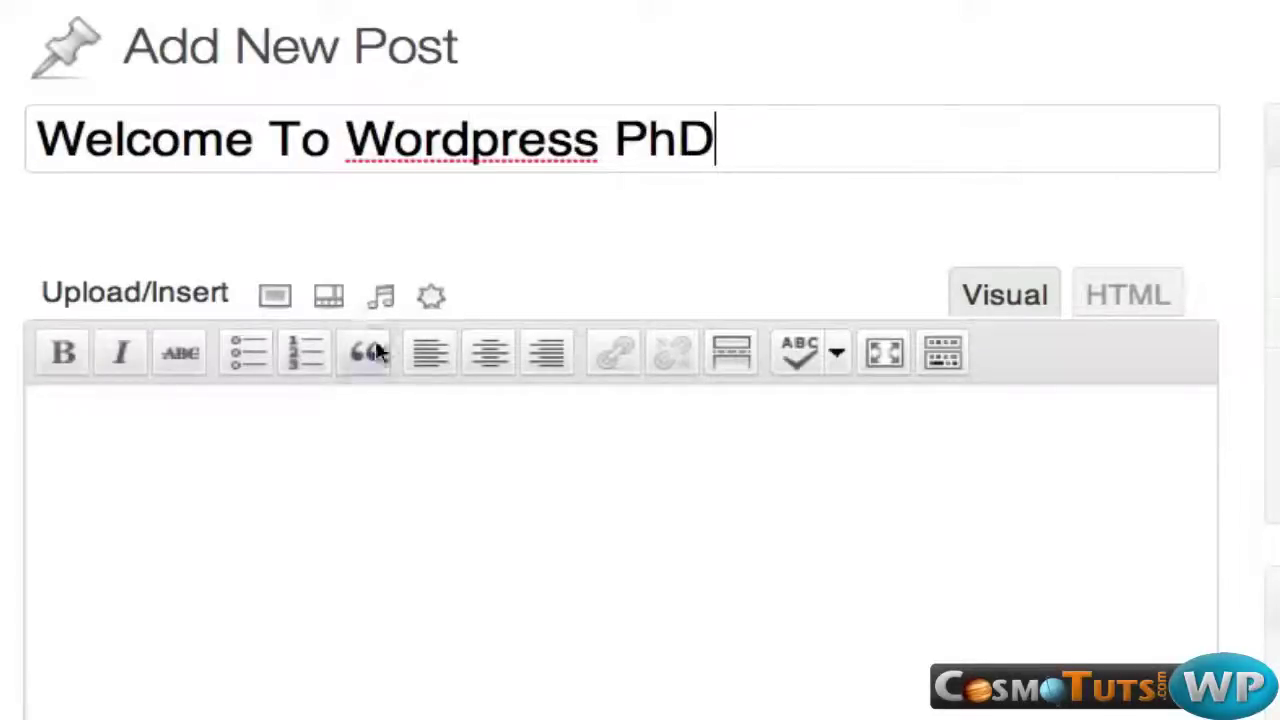
click(490, 483)
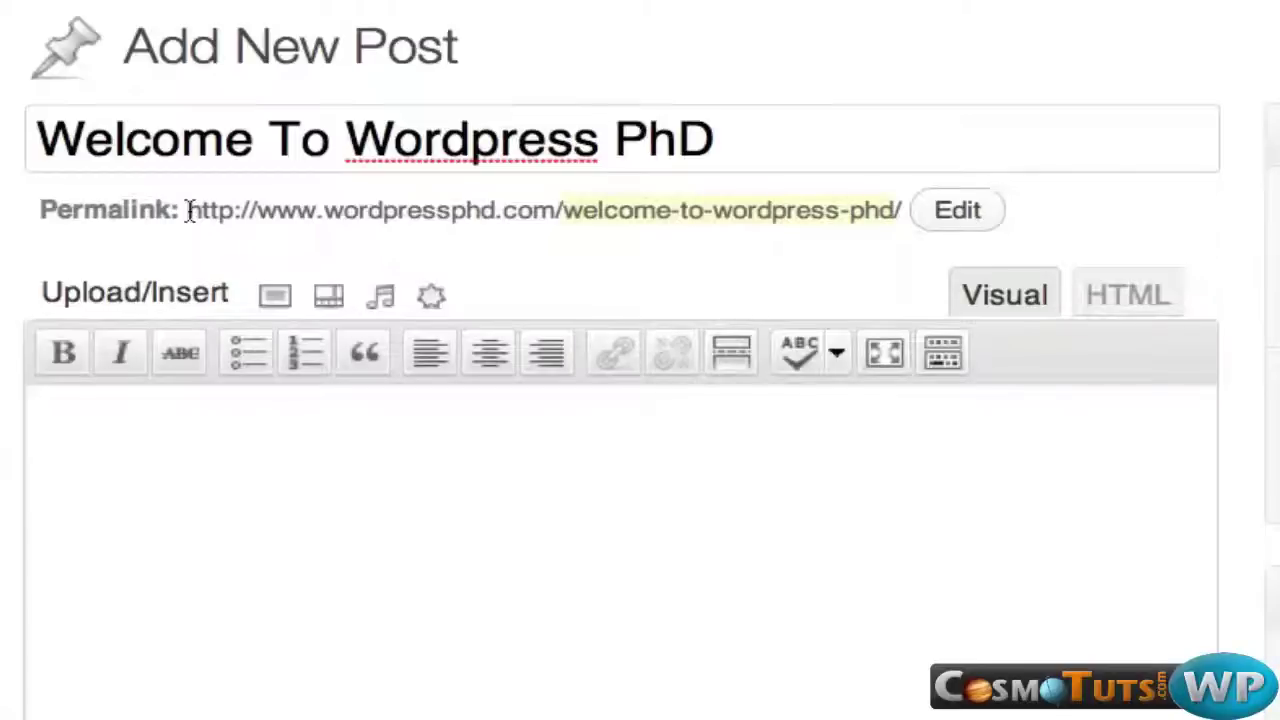
drag(187, 213, 906, 212)
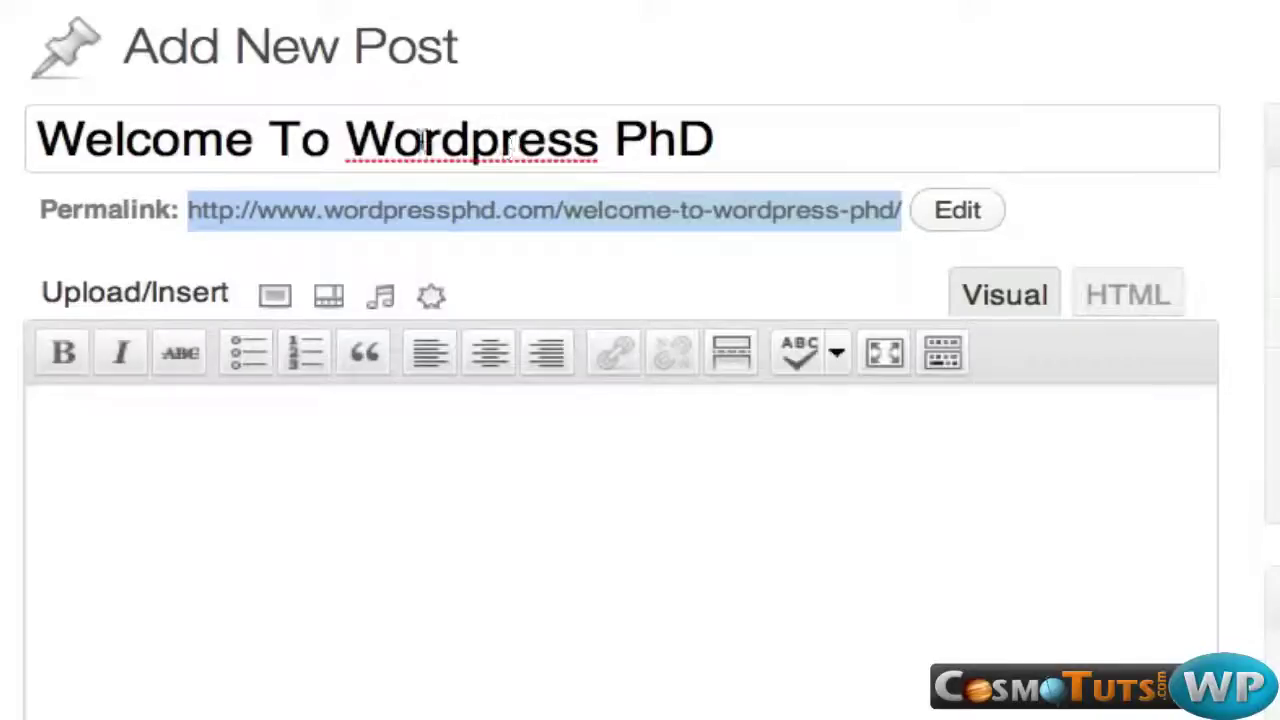
click(447, 220)
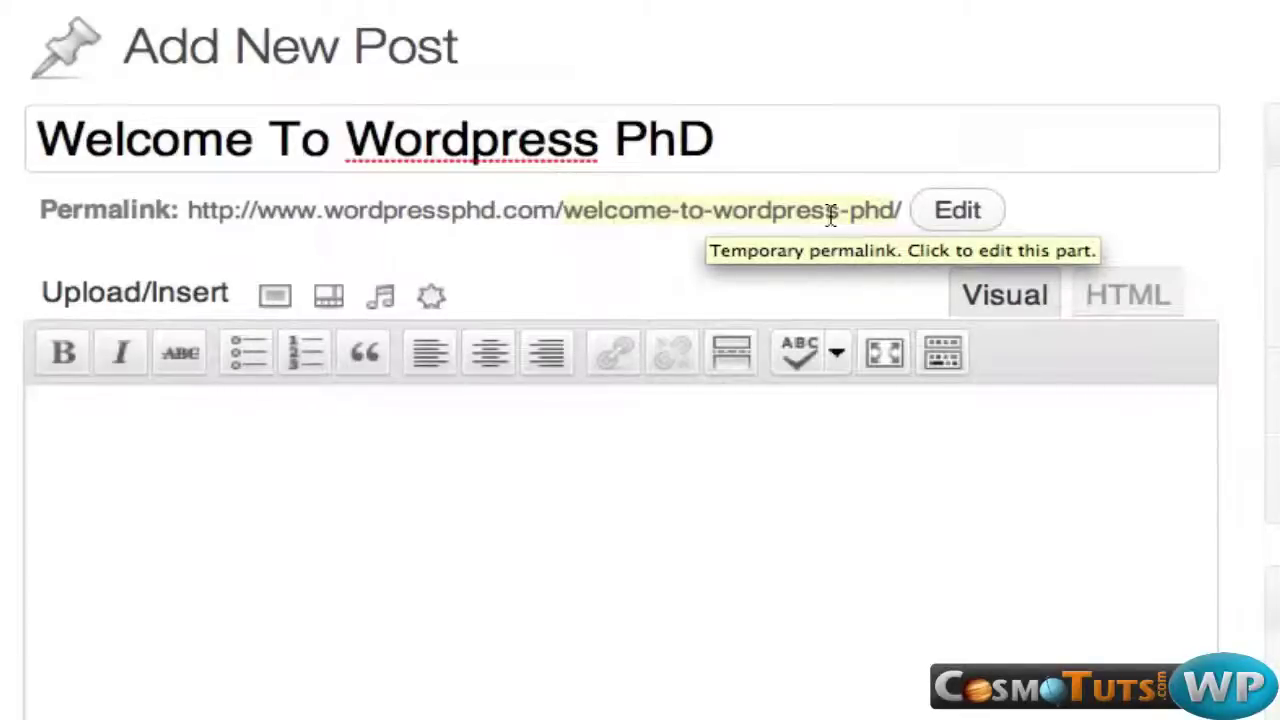
click(757, 212)
click(713, 220)
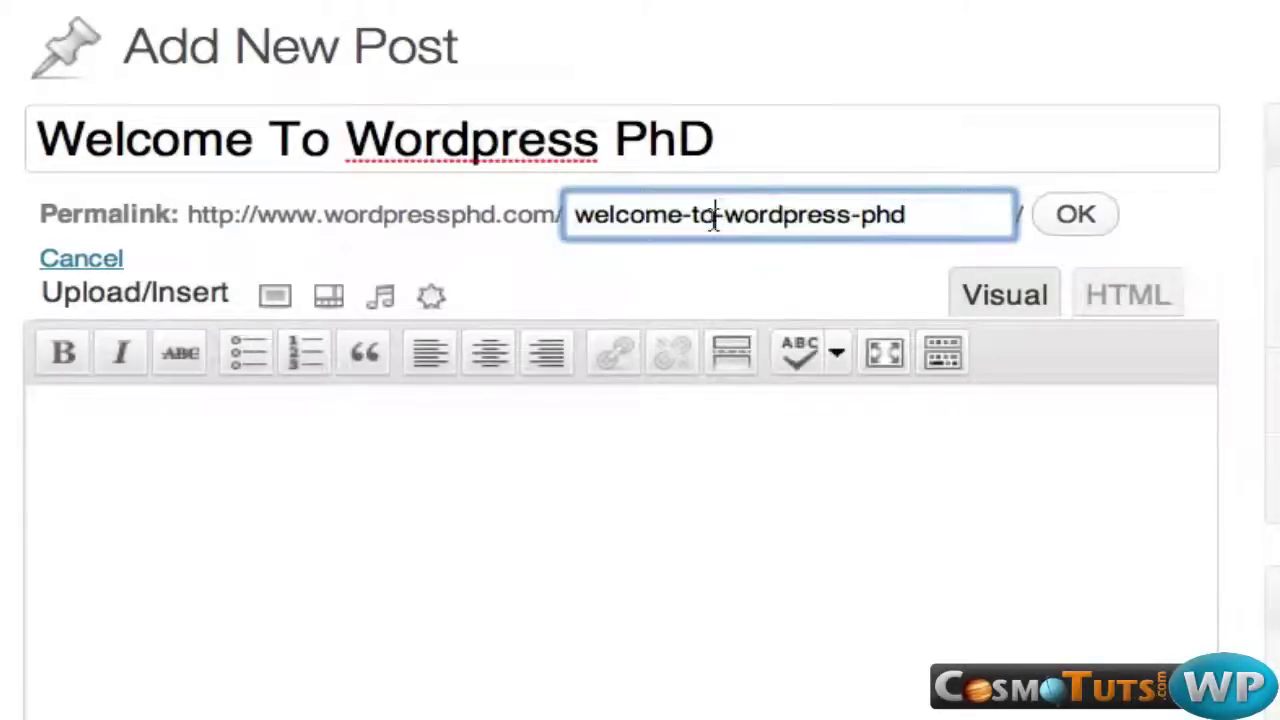
click(706, 266)
click(1075, 214)
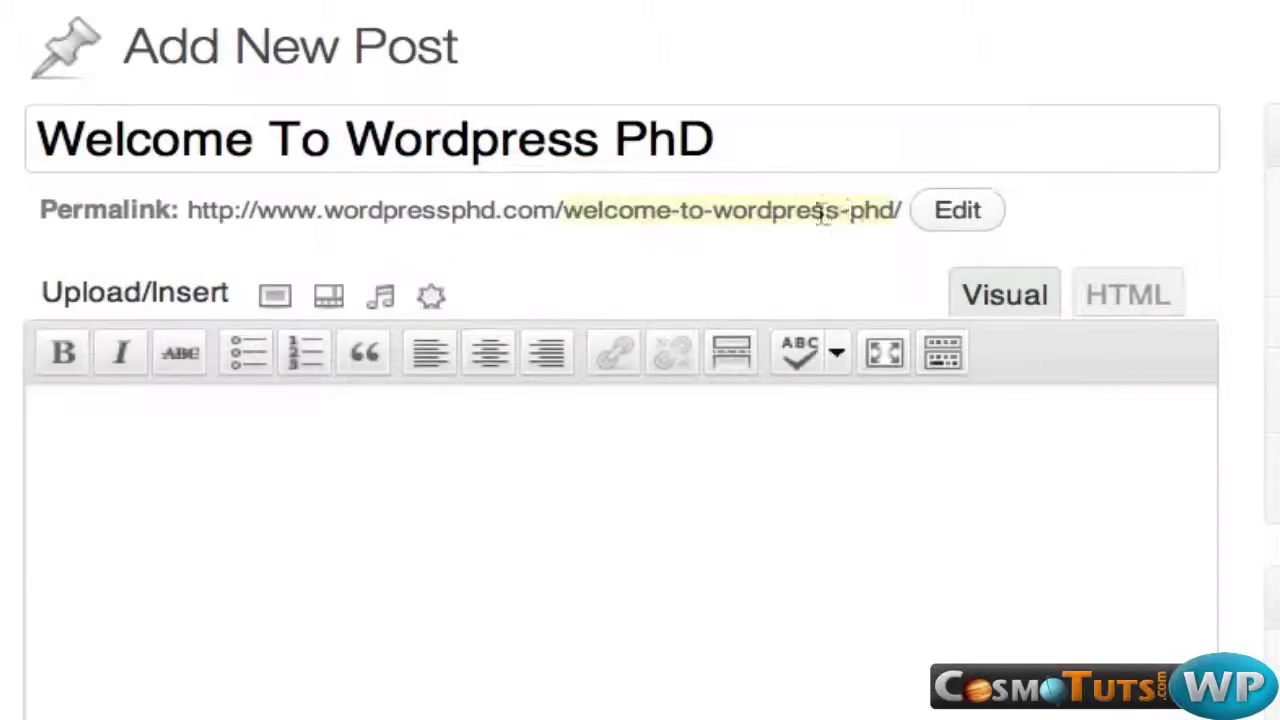
Shorten the permalink slug of the post to "welcome-wordpress-phd"
click(694, 210)
click(716, 220)
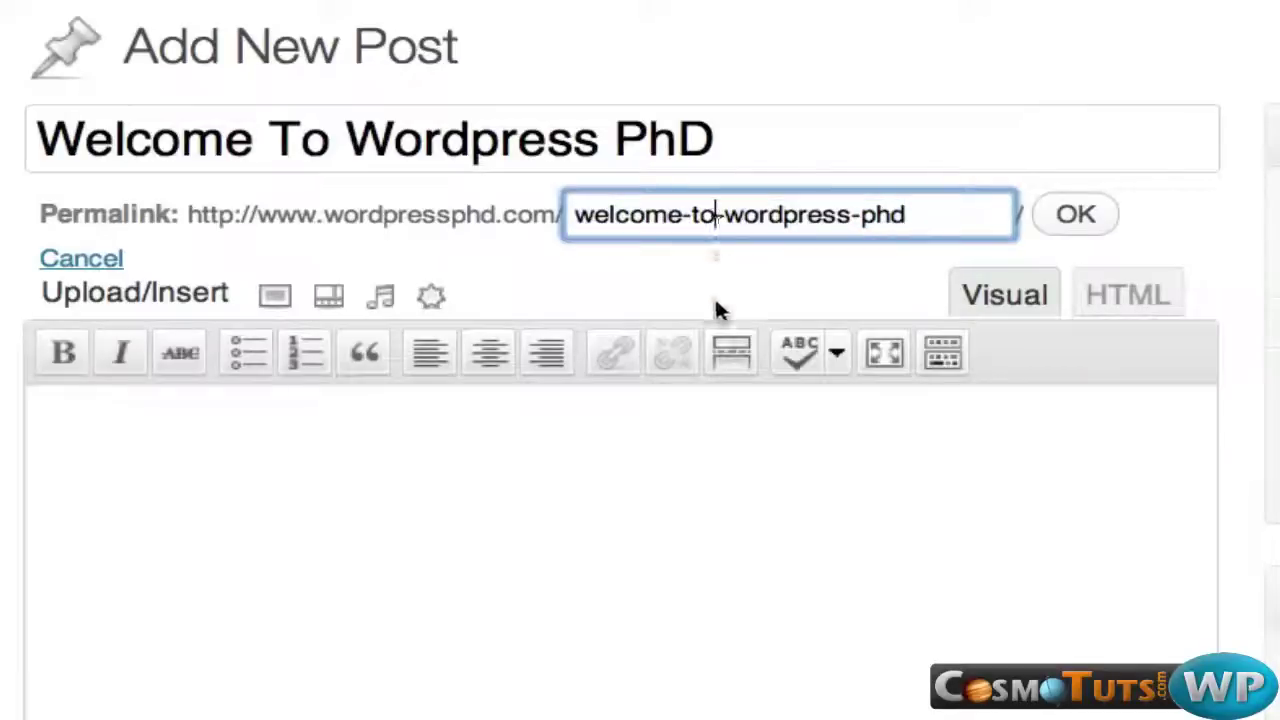
key(BackSpace)
key(BackSpace)
key(BackSpace)
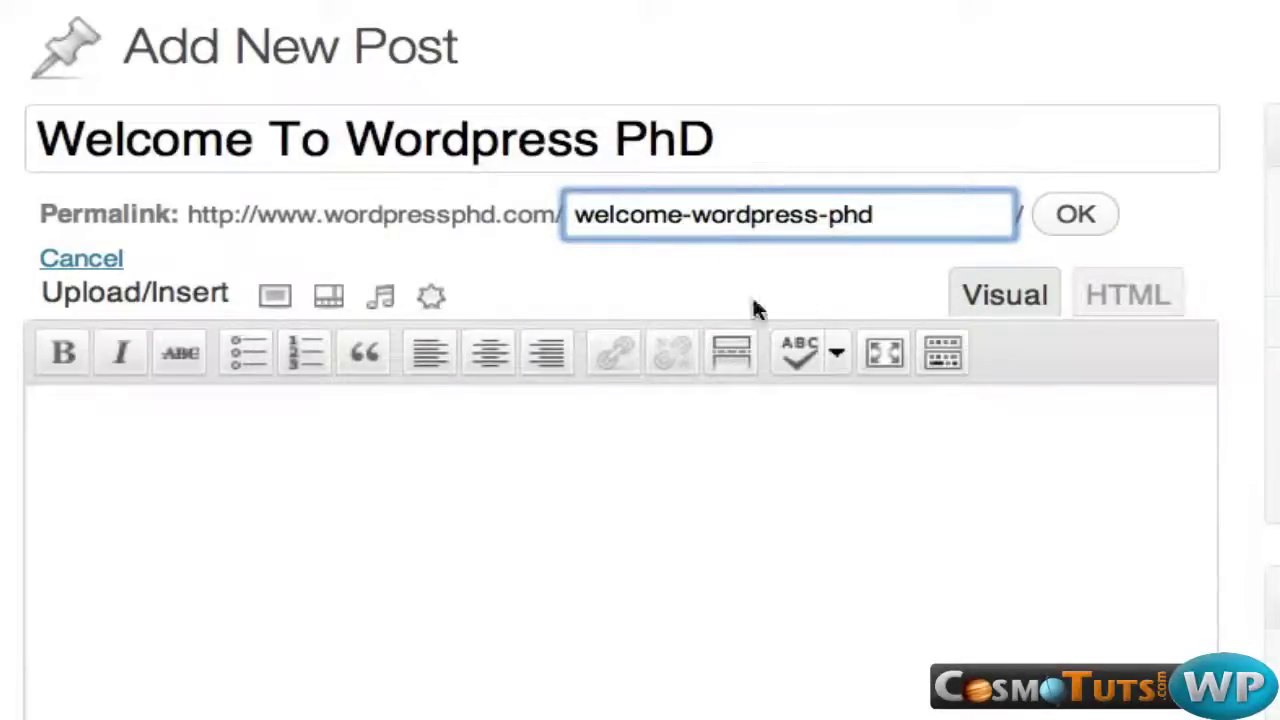
click(1080, 218)
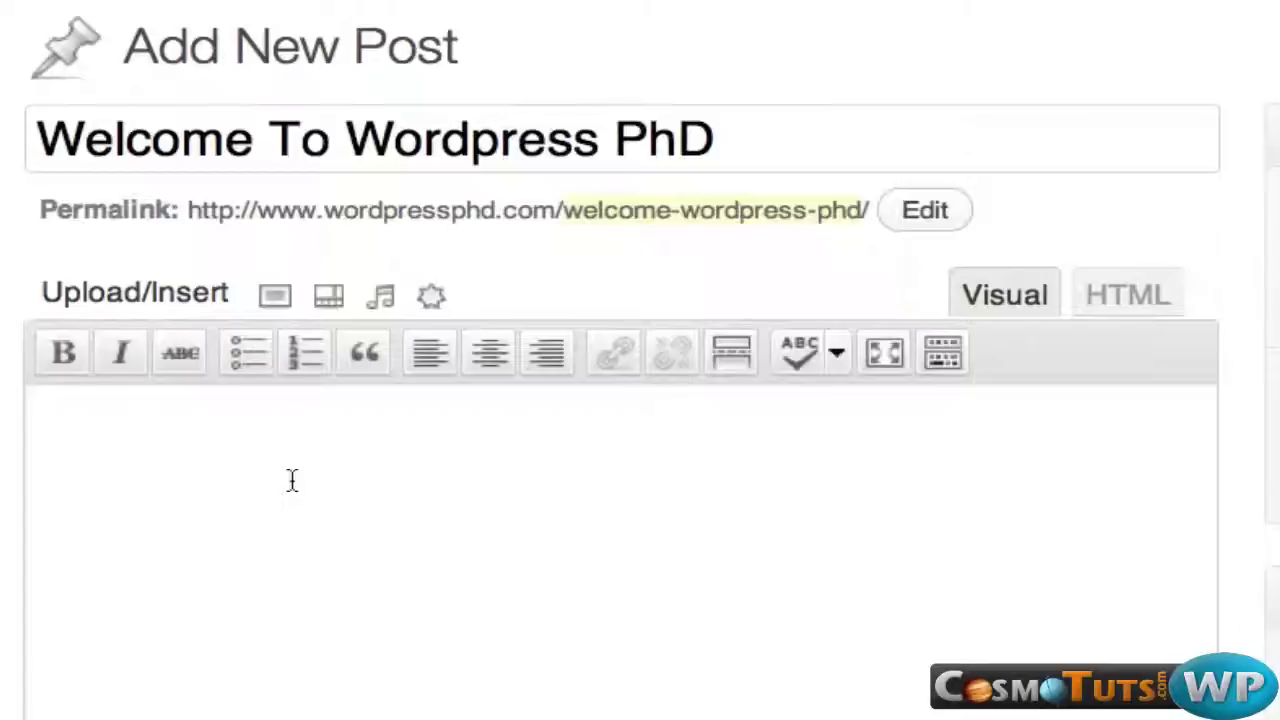
View the empty post body in the HTML editor, and return to the visual editor
click(37, 423)
scroll(39, 424, down, 1)
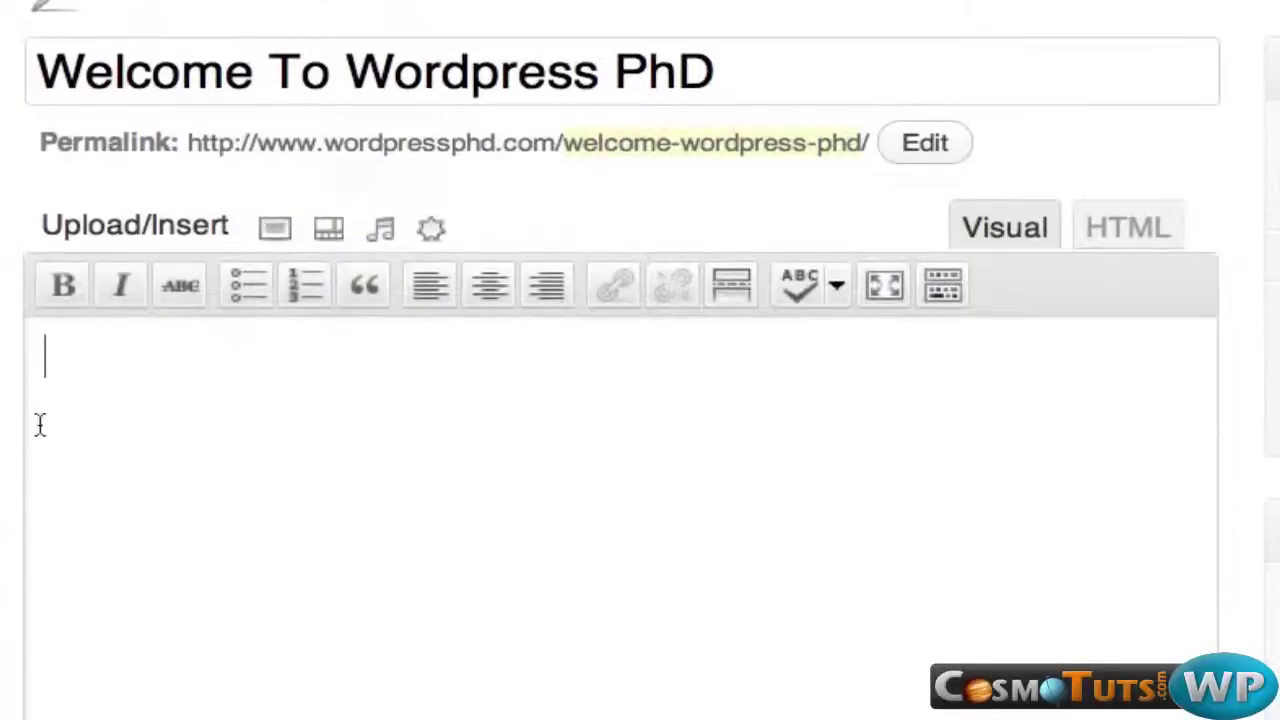
scroll(174, 366, down, 2)
scroll(174, 366, up, 2)
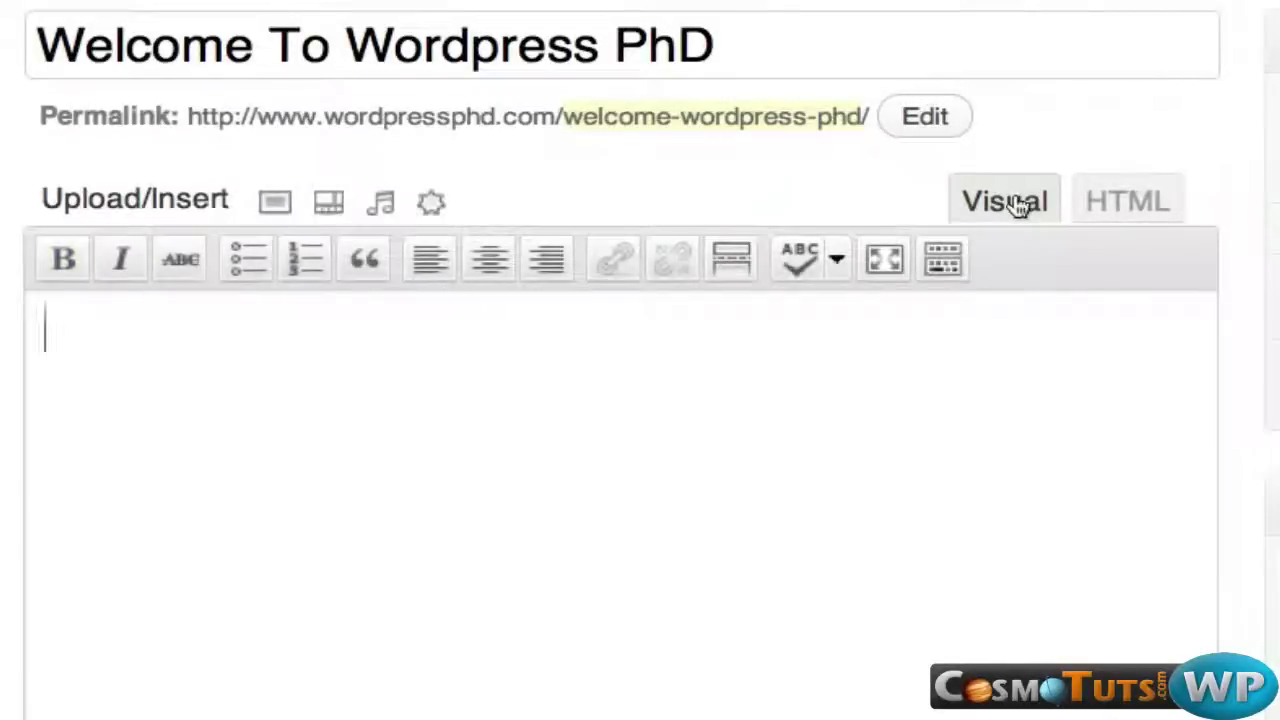
click(1143, 210)
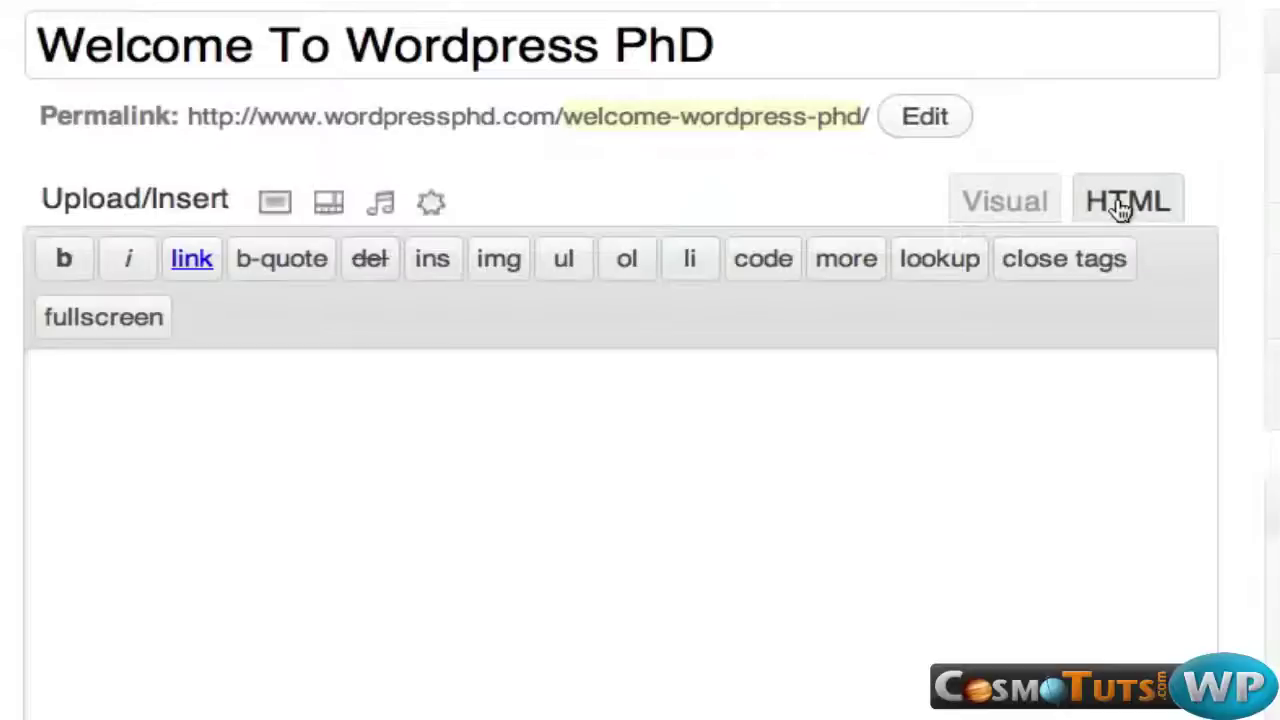
click(1013, 210)
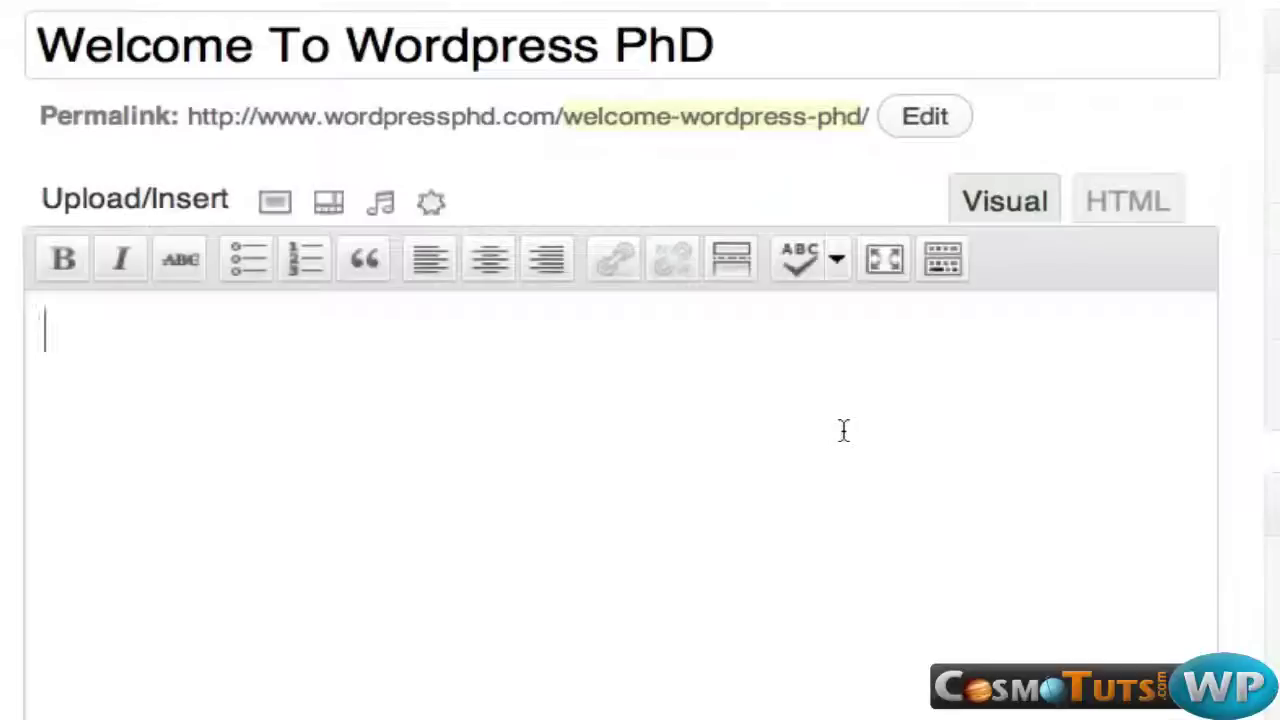
Write "Welcome to Wordpress PhD. I'm glad you're here!" as the first paragraph of the post body
text(Welcome to W)
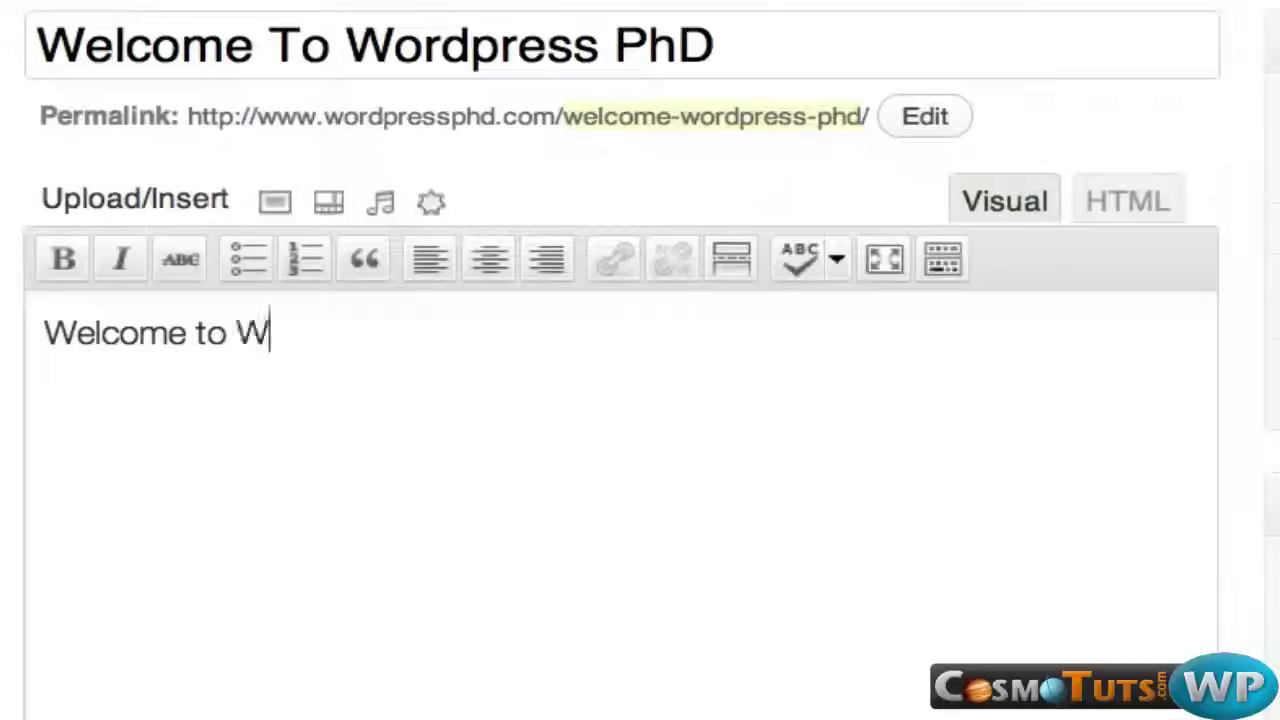
text(odpre)
key(BackSpace)
key(BackSpace)
key(BackSpace)
key(BackSpace)
text(rod)
key(BackSpace)
key(BackSpace)
text(dpress PhD.  I'm )
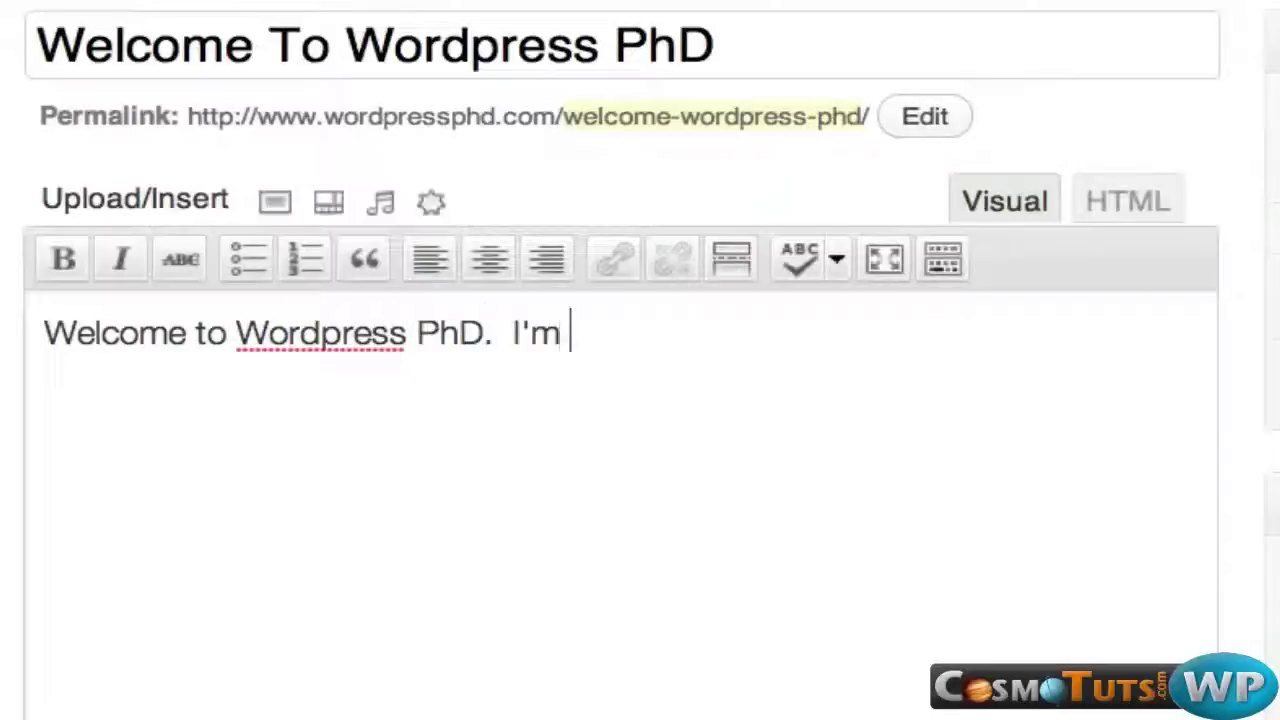
text(glad you're h)
text(ear)
key(BackSpace)
key(BackSpace)
text(re!)
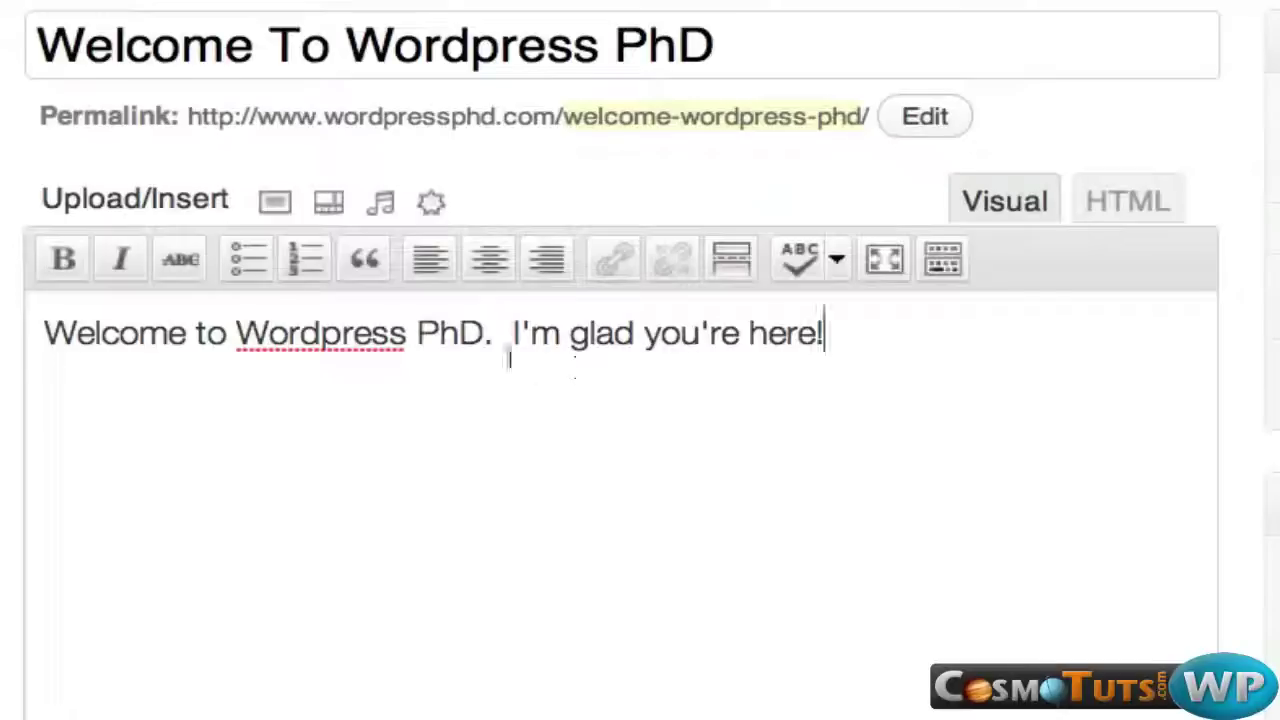
Make "Wordpress PhD" bold and "glad" italic in the opening paragraph
double_click(444, 335)
drag(444, 335, 338, 338)
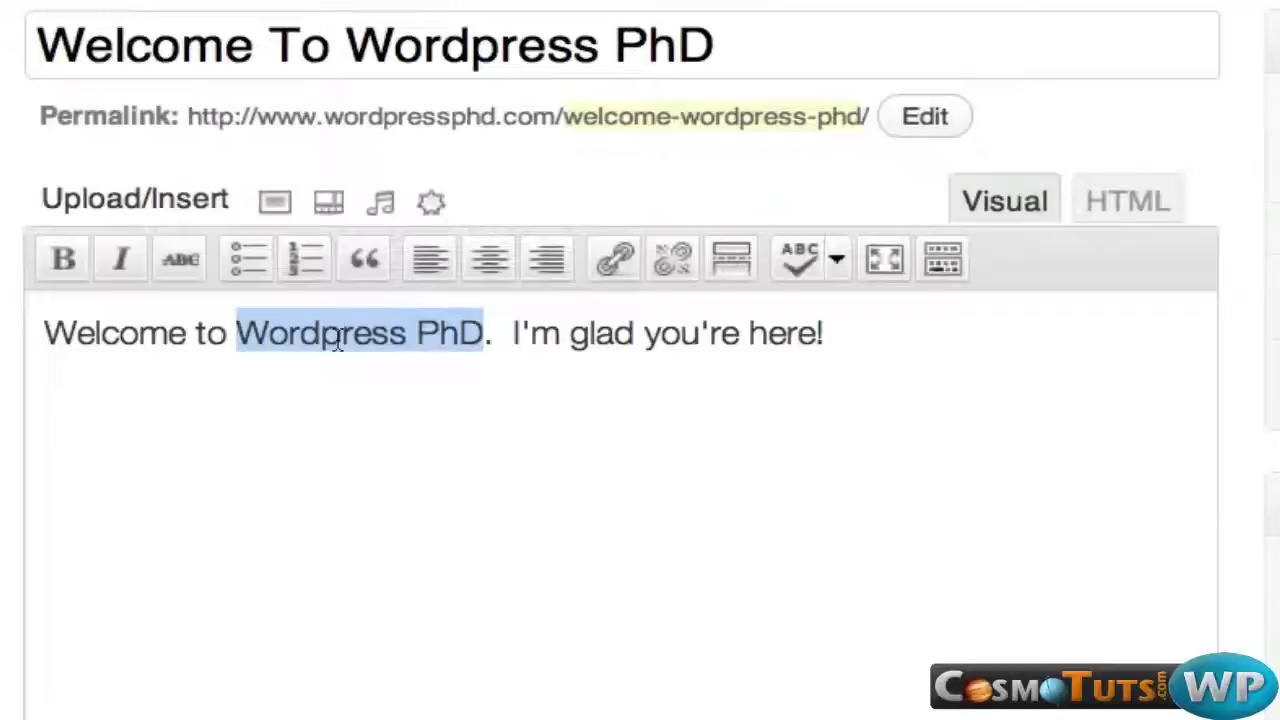
click(64, 266)
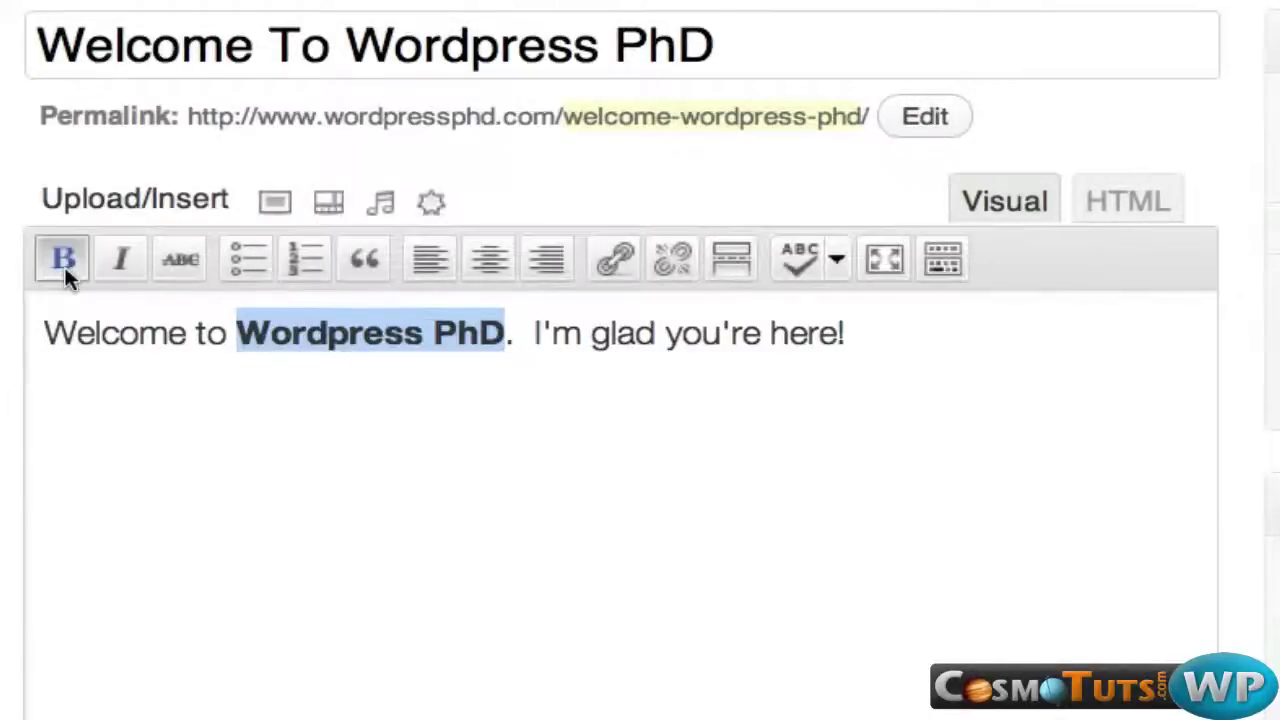
click(196, 356)
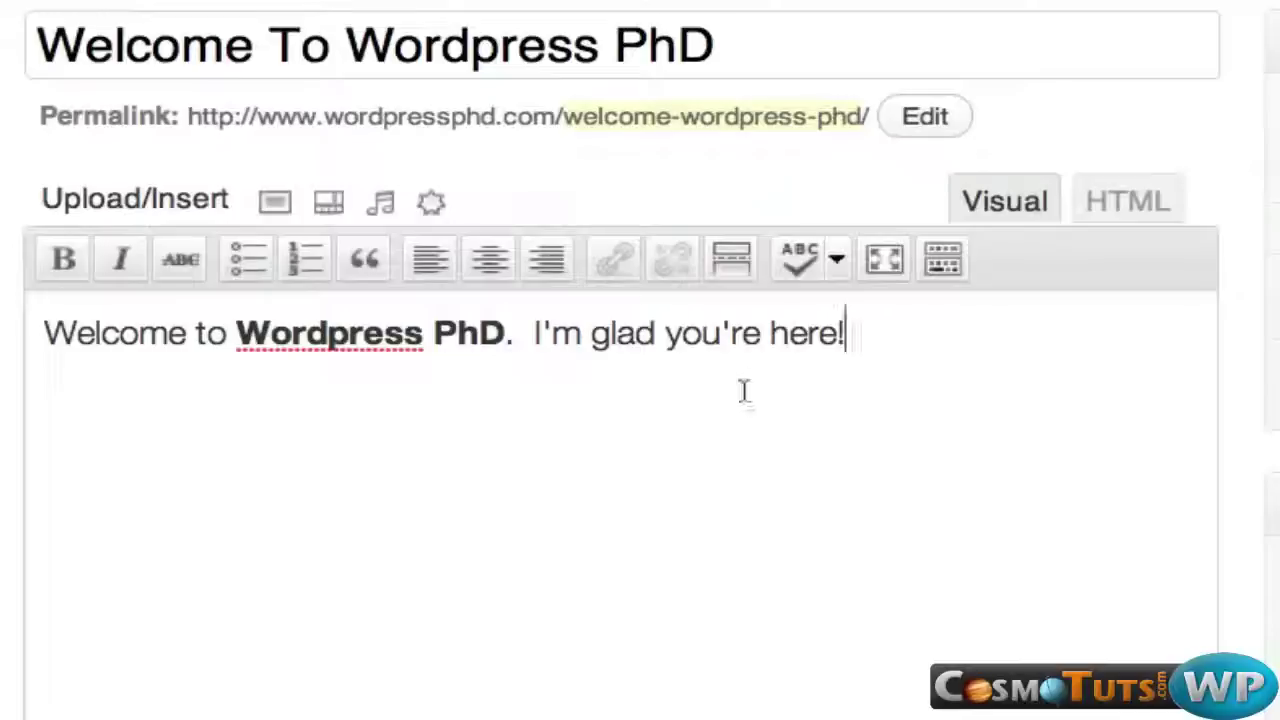
double_click(637, 336)
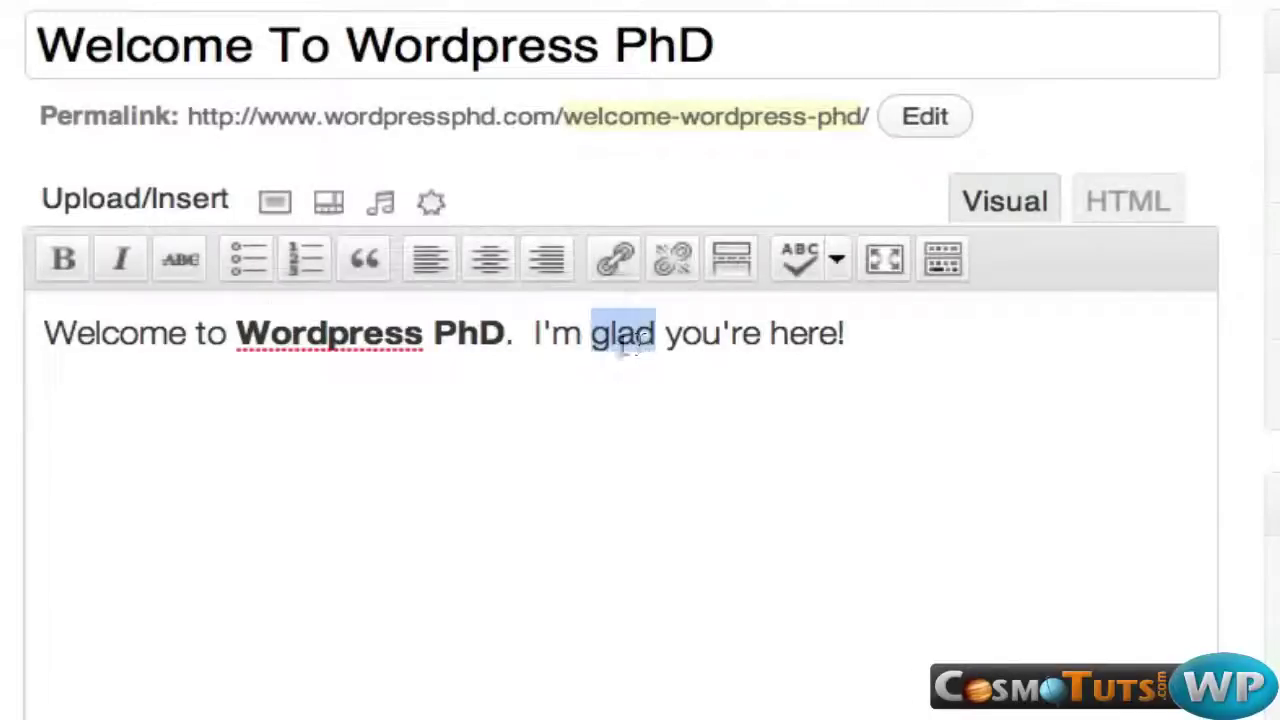
click(121, 259)
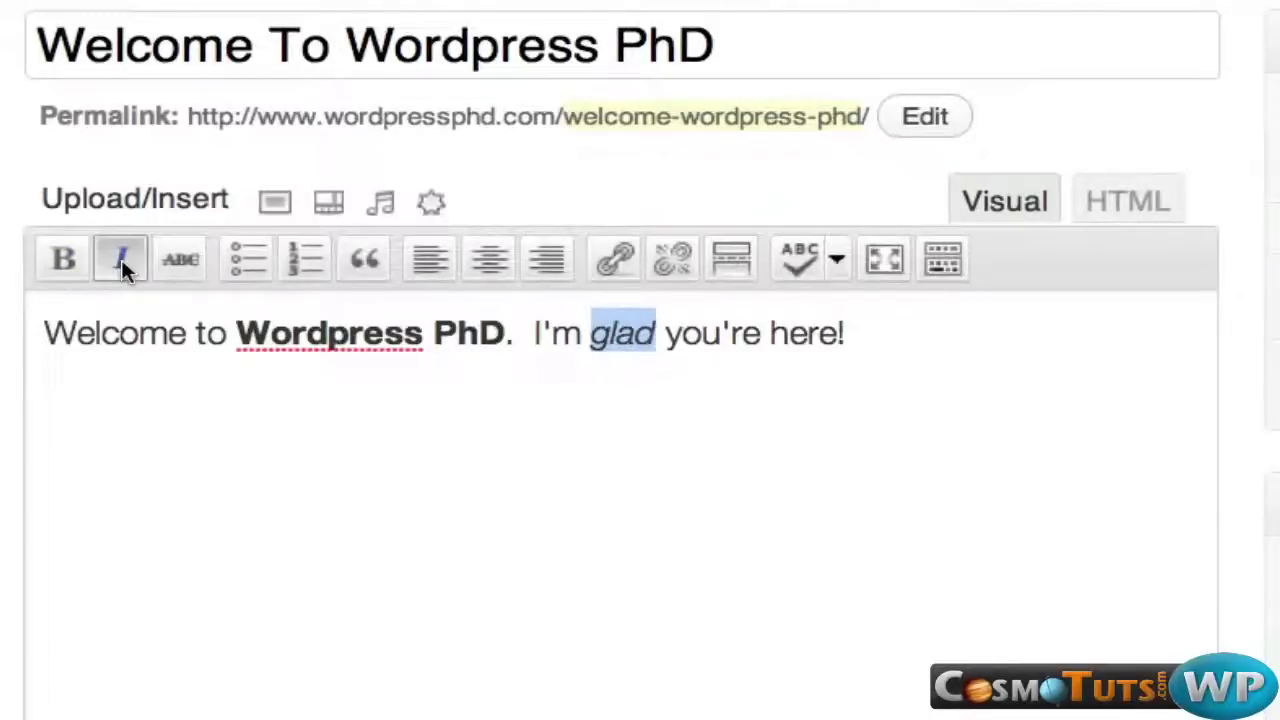
click(894, 334)
Add three separate lines below the opening paragraph reading "Bullet 1", "Bullet 2" and "Bullet 3"
key(Return)
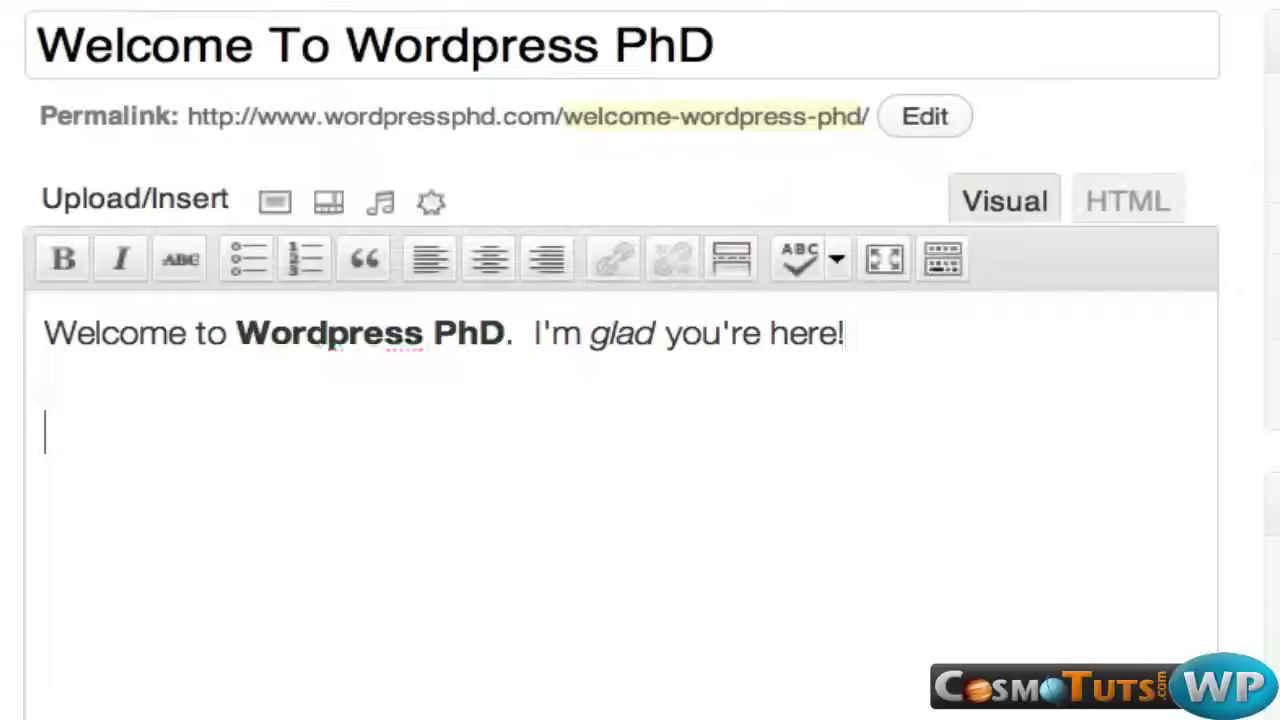
text(Bullet 1)
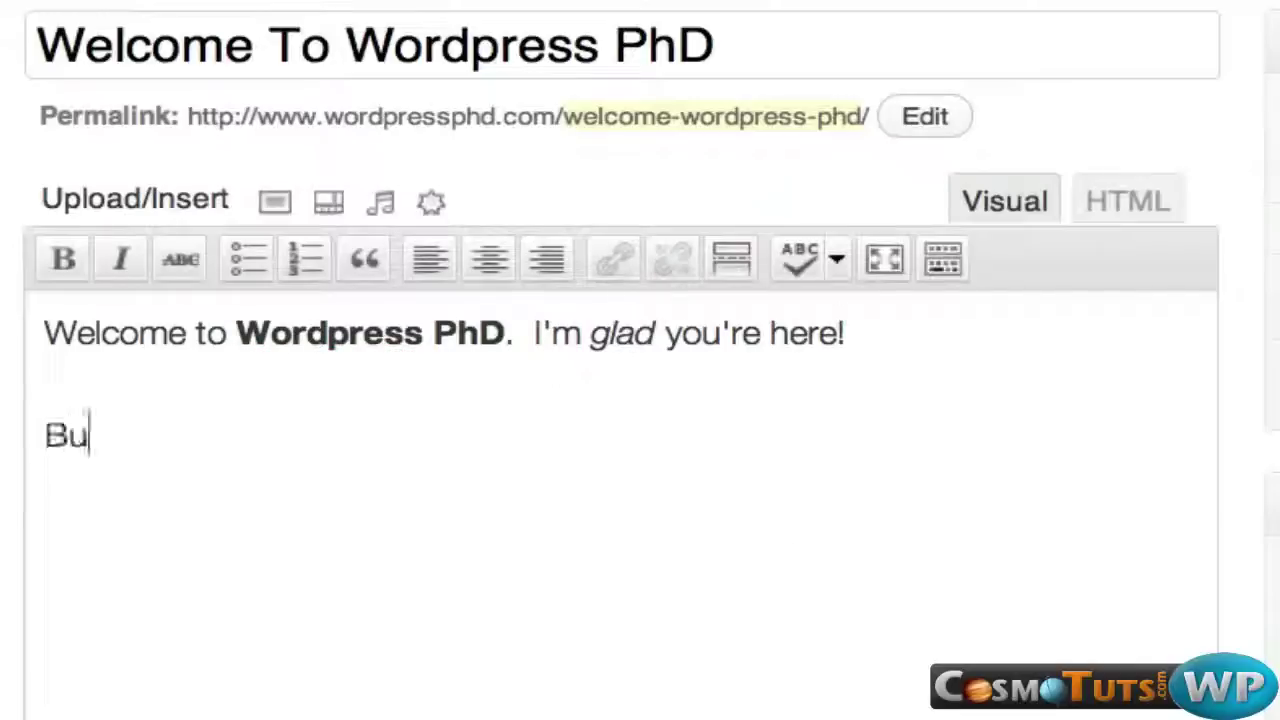
key(Return)
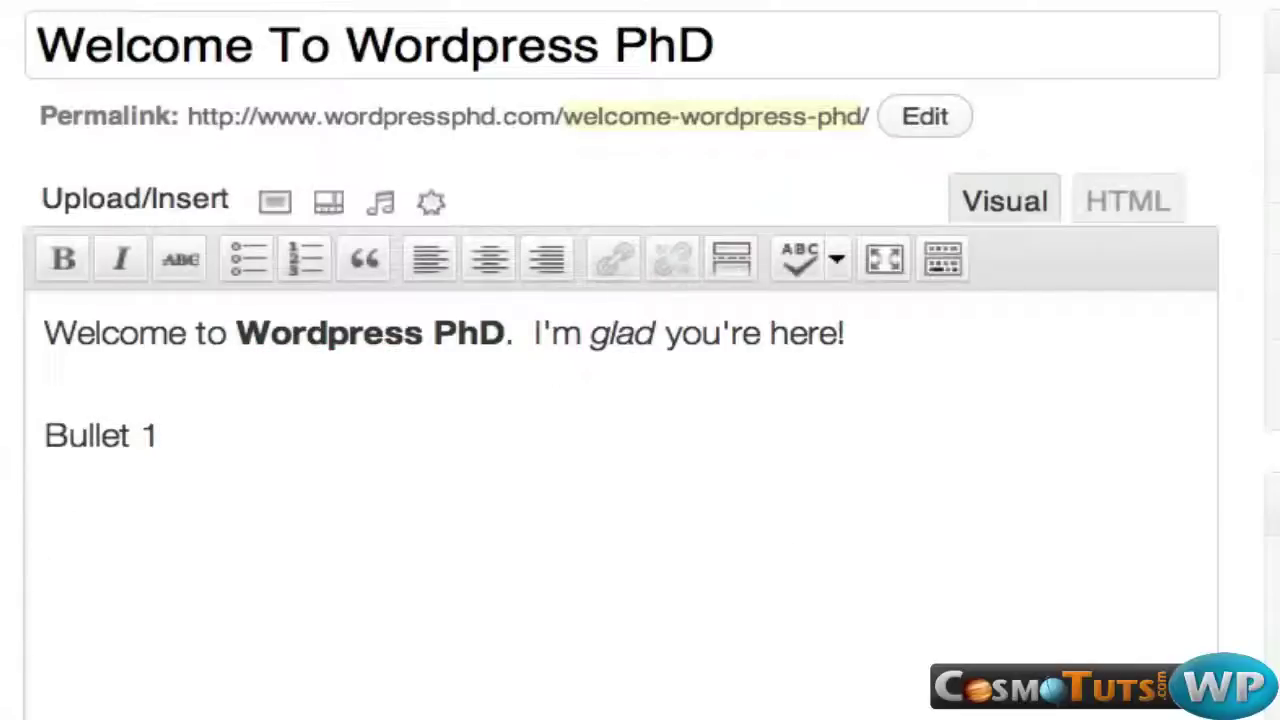
text(Bullet 2)
key(Return)
text(Bullet3)
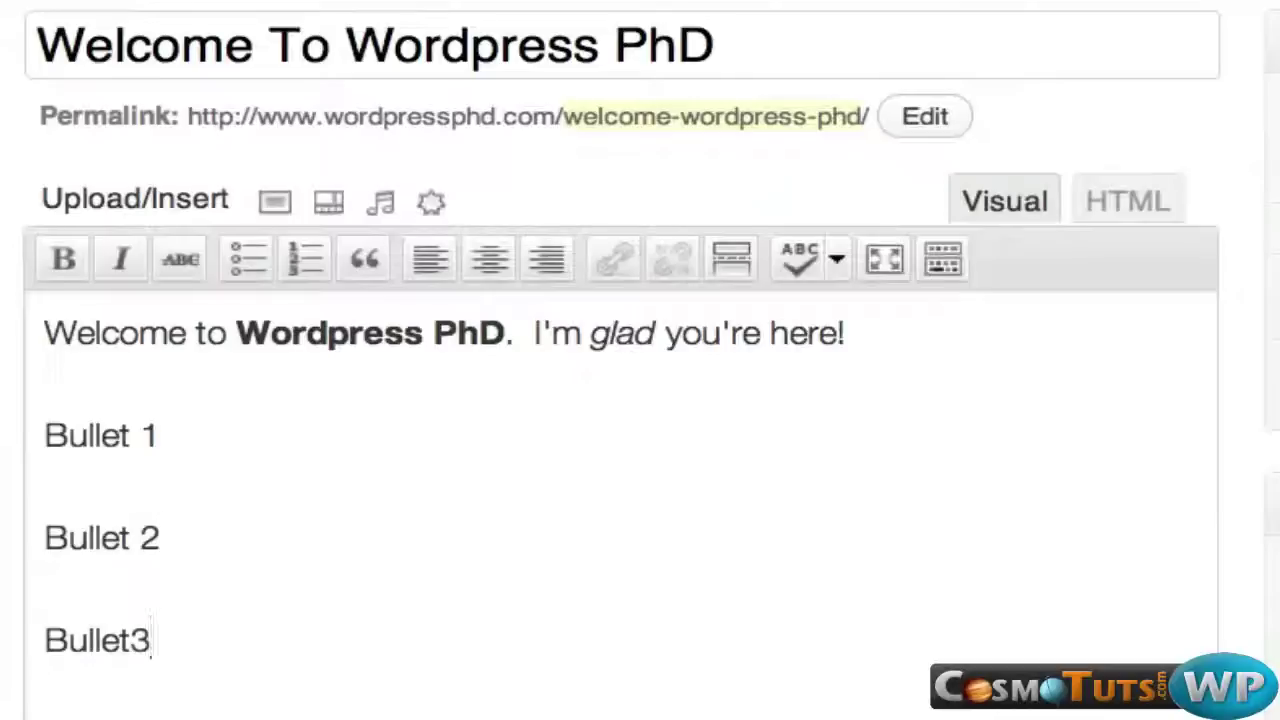
key(BackSpace)
text(3)
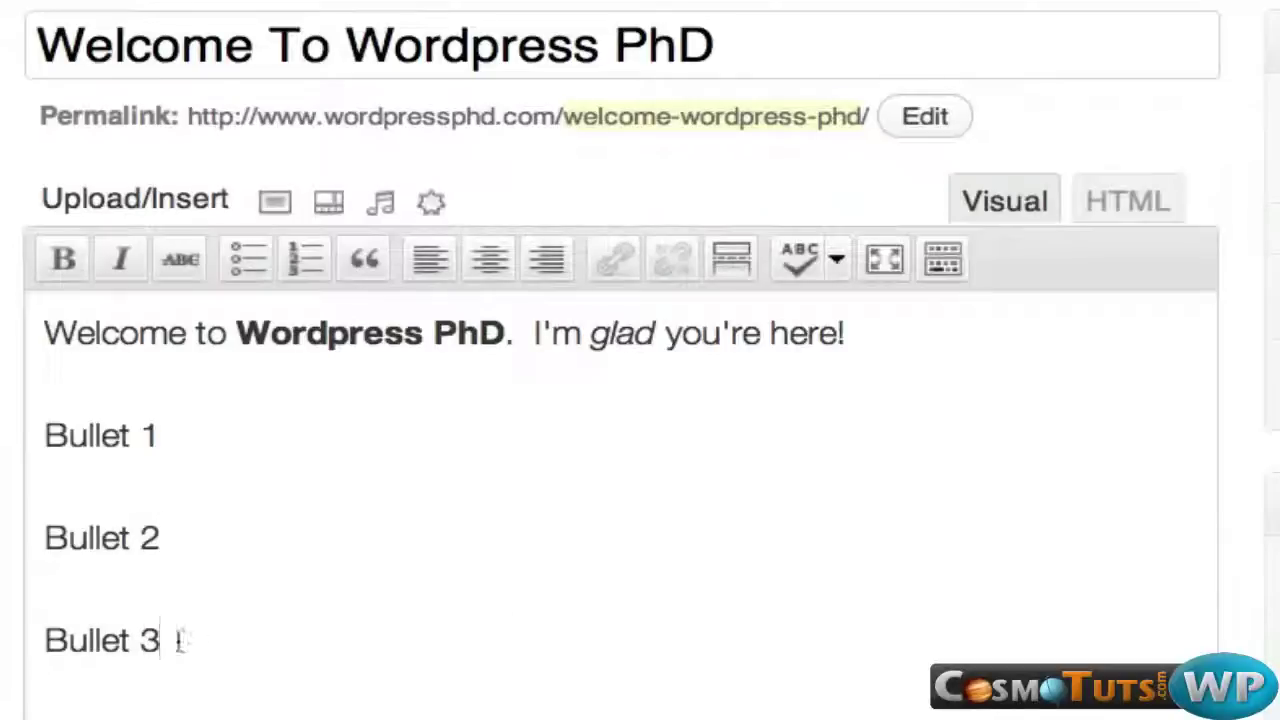
Try bulleted and numbered formatting on the three Bullet lines, and leave them as a bulleted list
drag(163, 643, 25, 443)
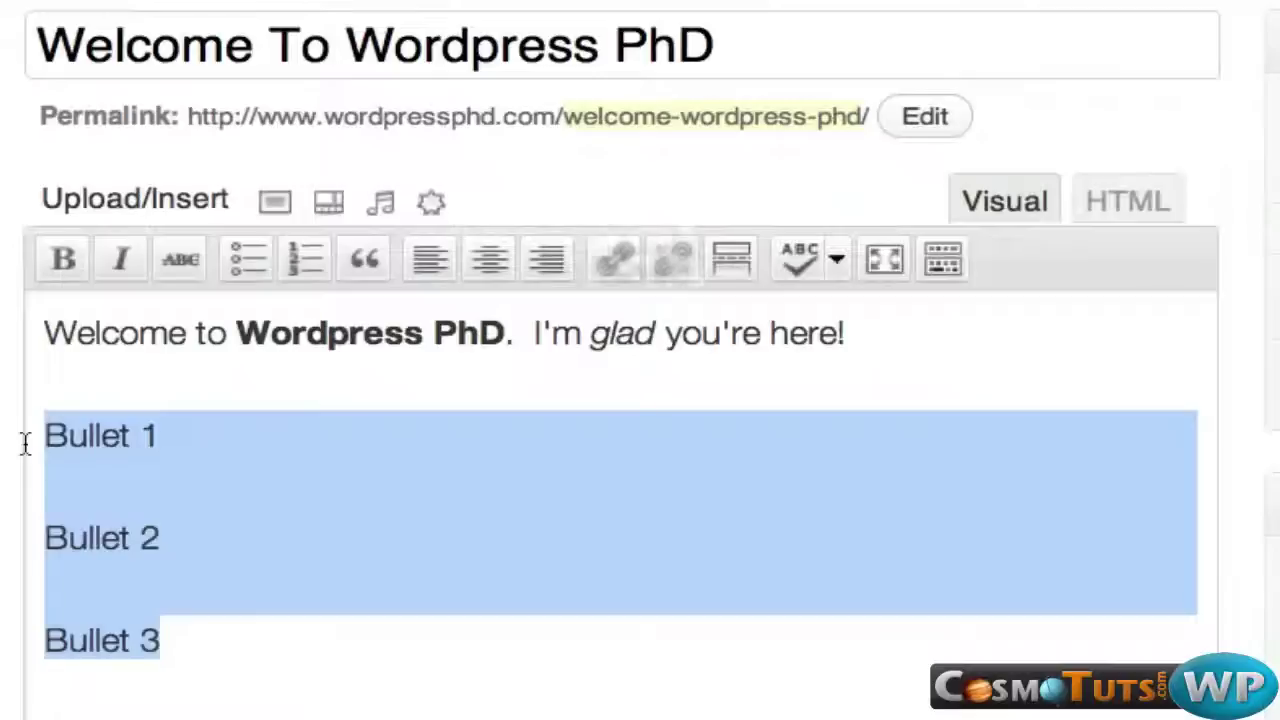
click(251, 257)
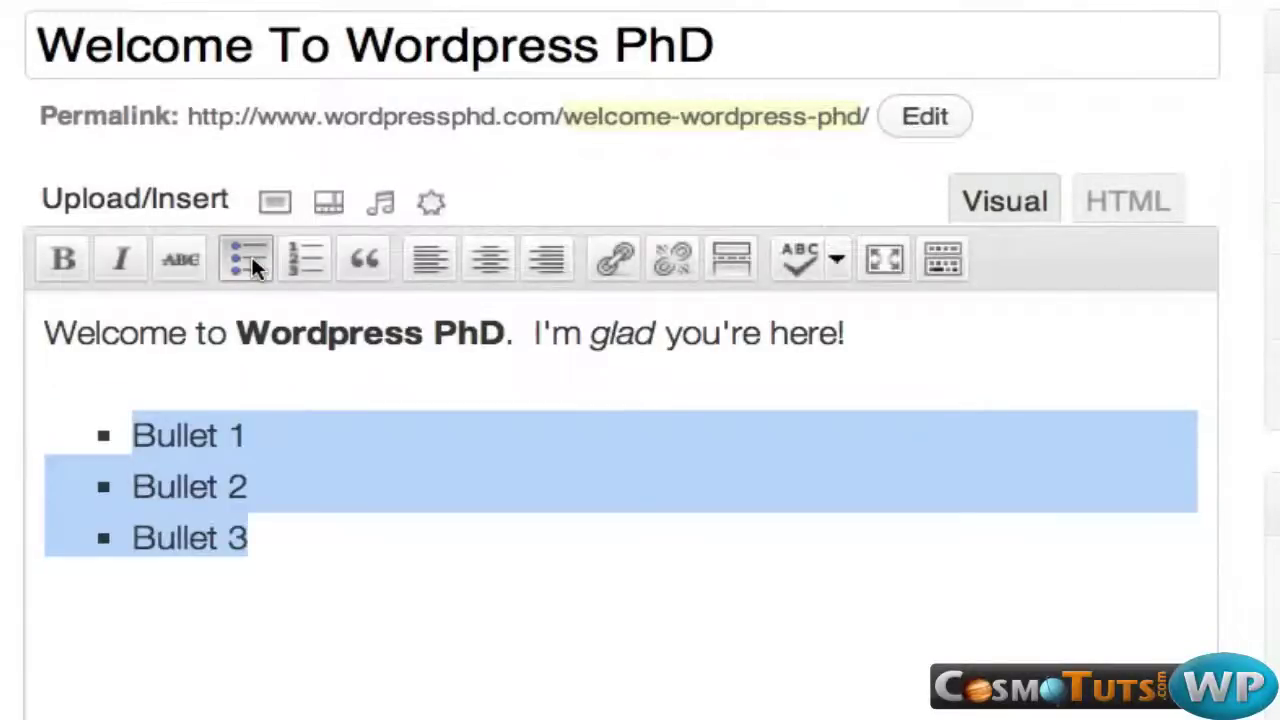
click(311, 263)
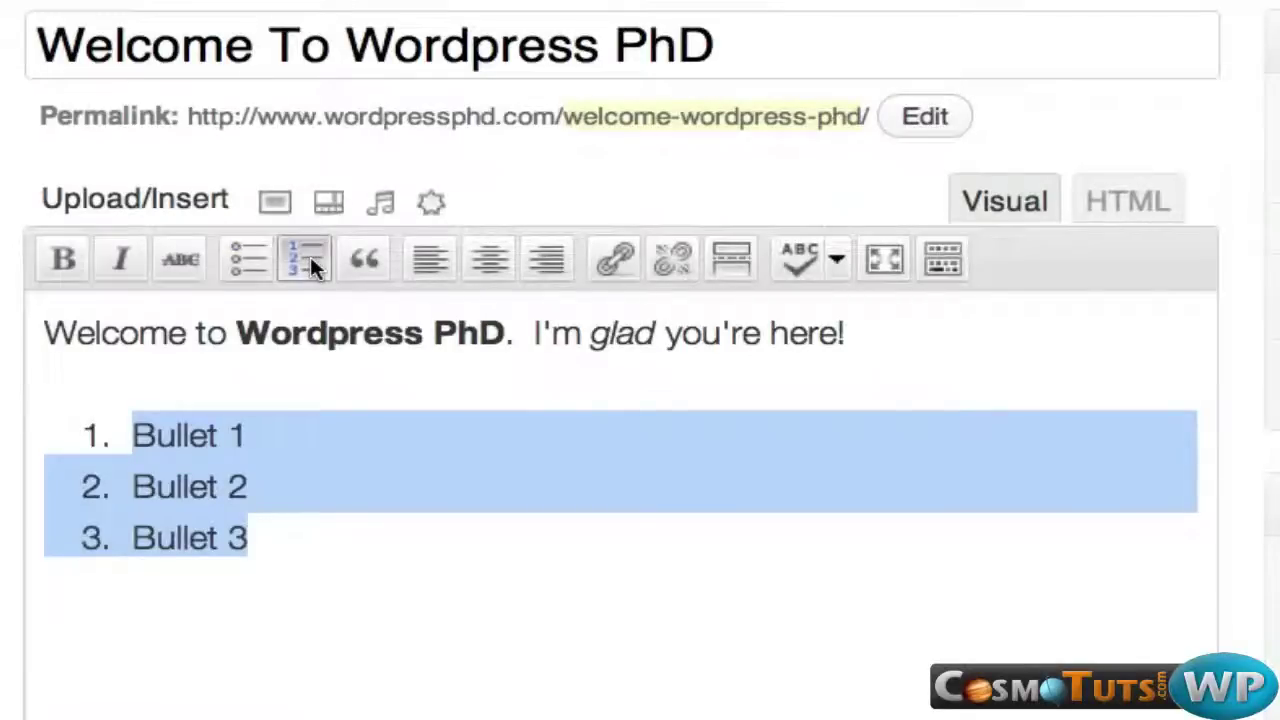
click(246, 257)
click(298, 257)
click(256, 257)
click(320, 543)
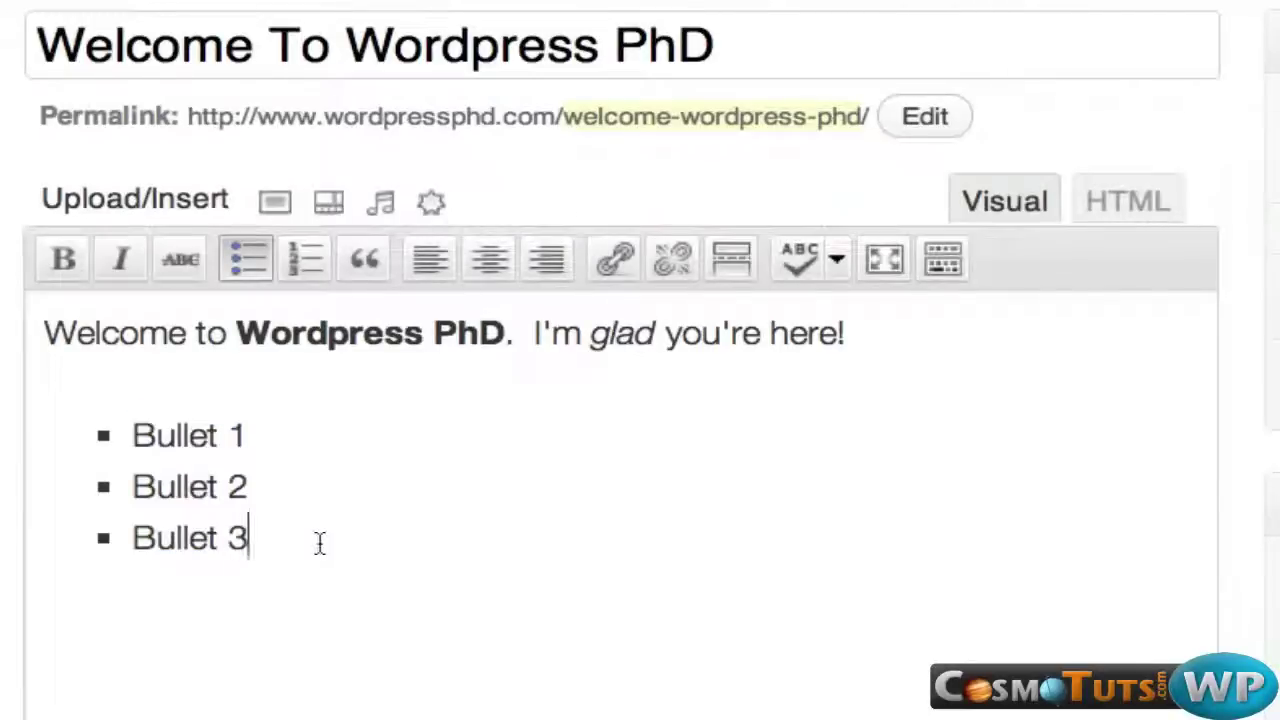
End the bulleted list and add a new paragraph below it reading "Click here"
key(Return)
key(Return)
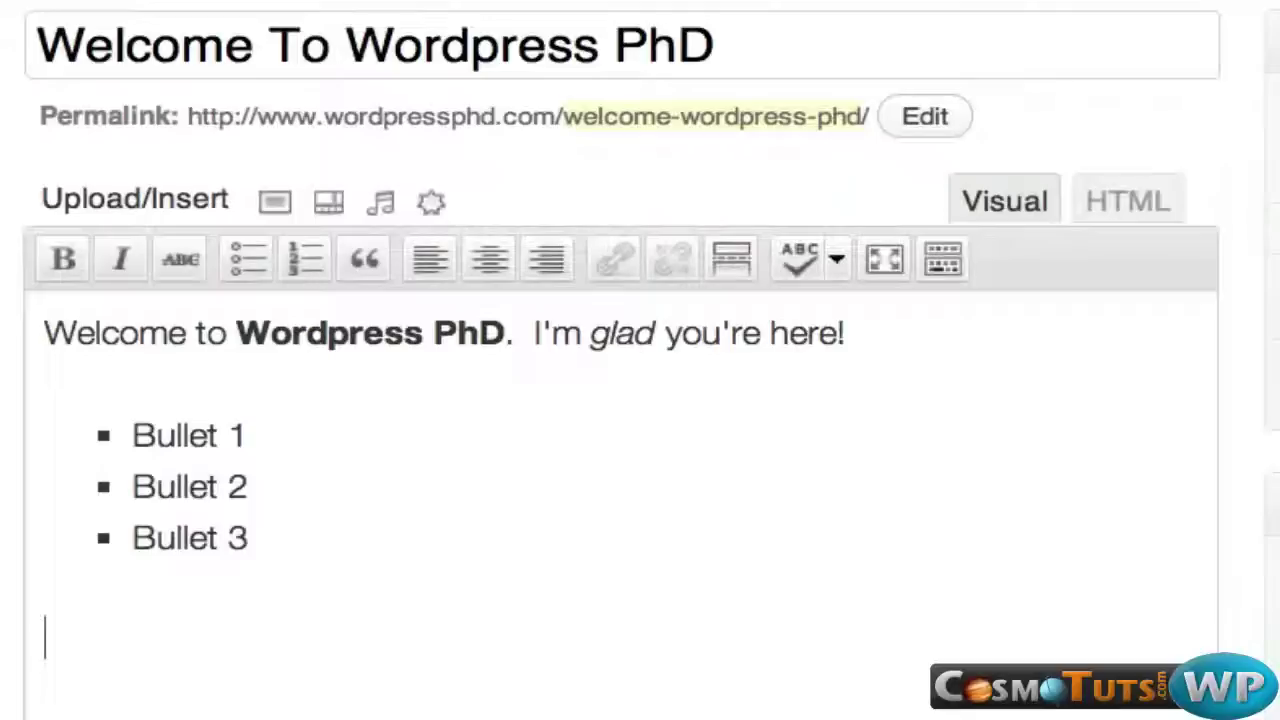
text(Click)
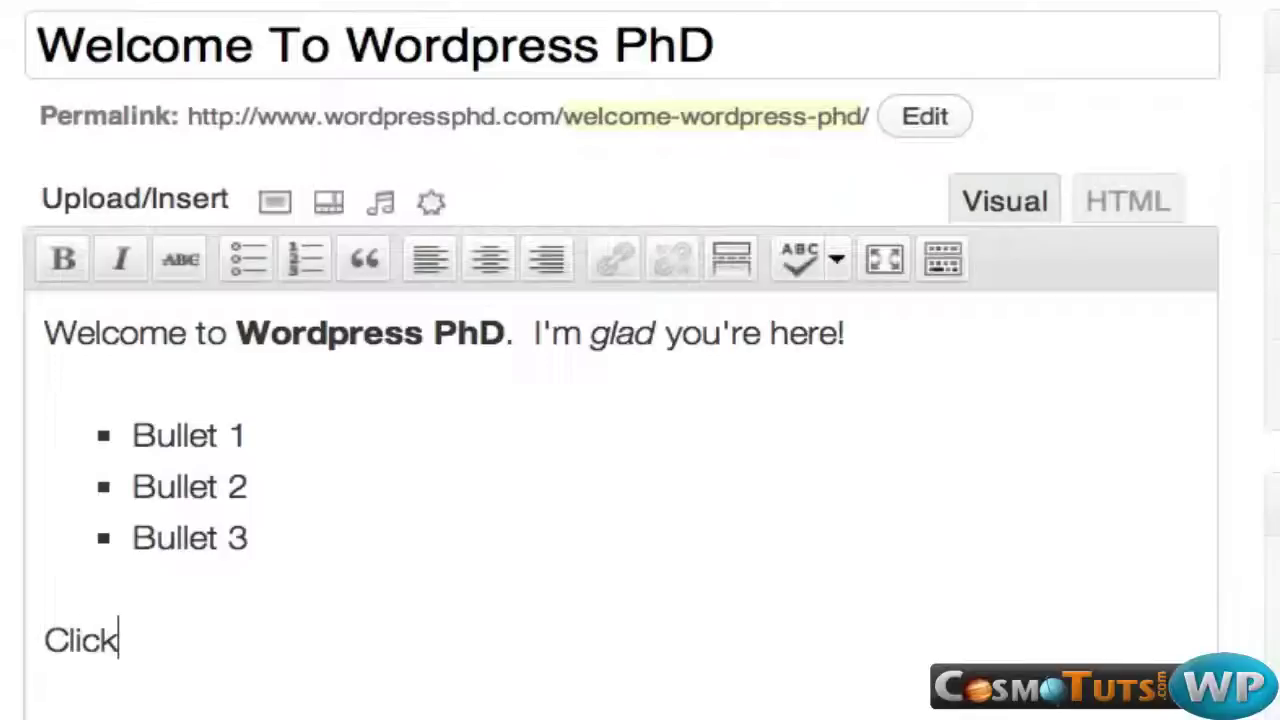
text( here)
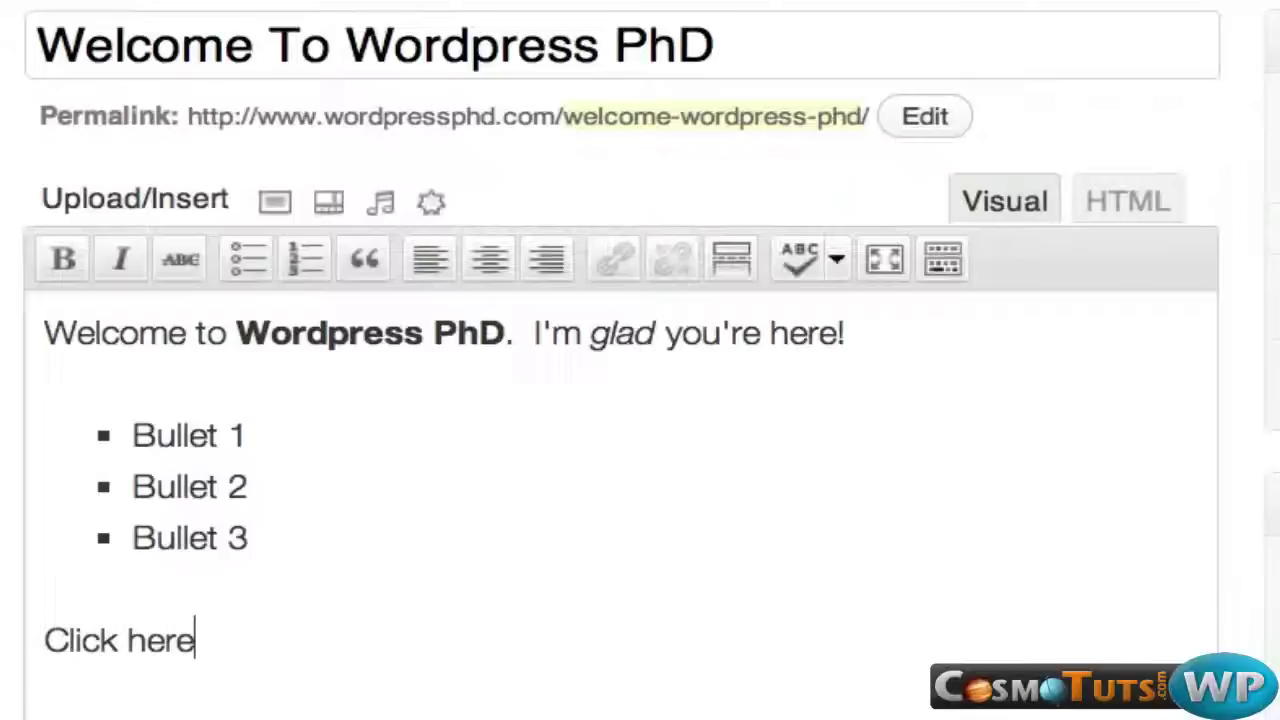
Complete the last paragraph so it reads "Click here to view our awesome WordPress videos!"
text( to view)
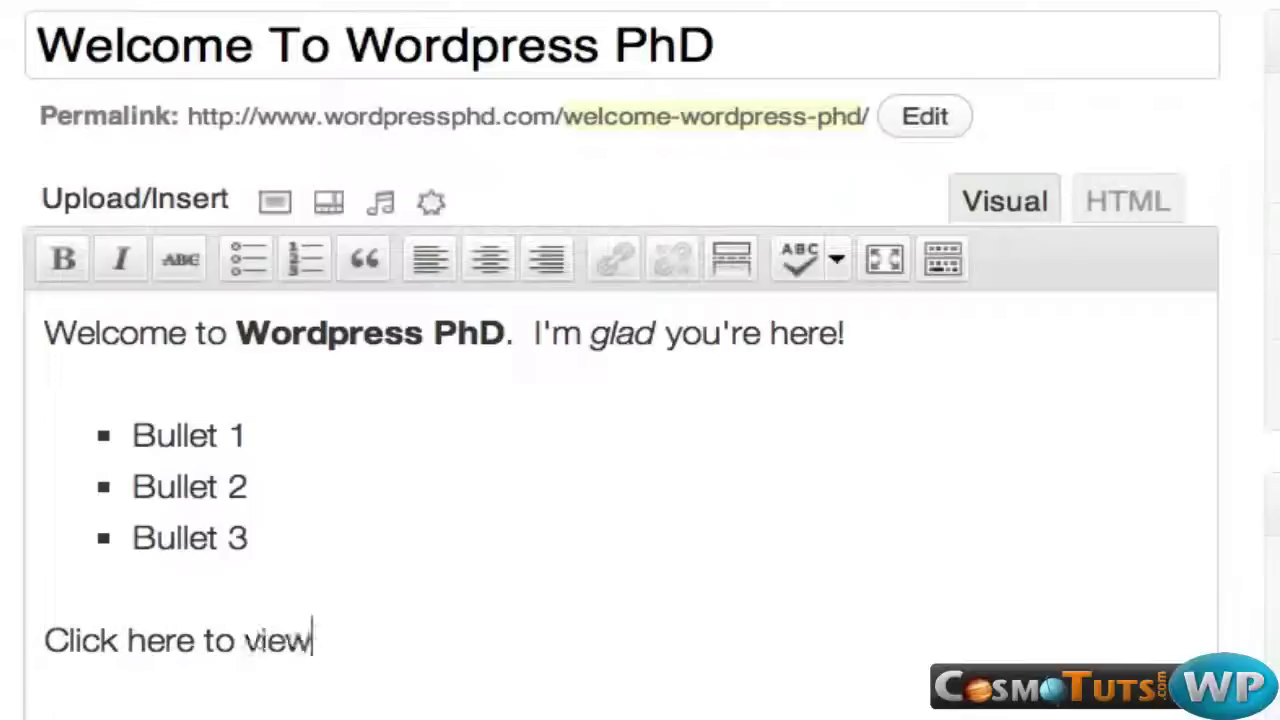
text( our aweso)
key(BackSpace)
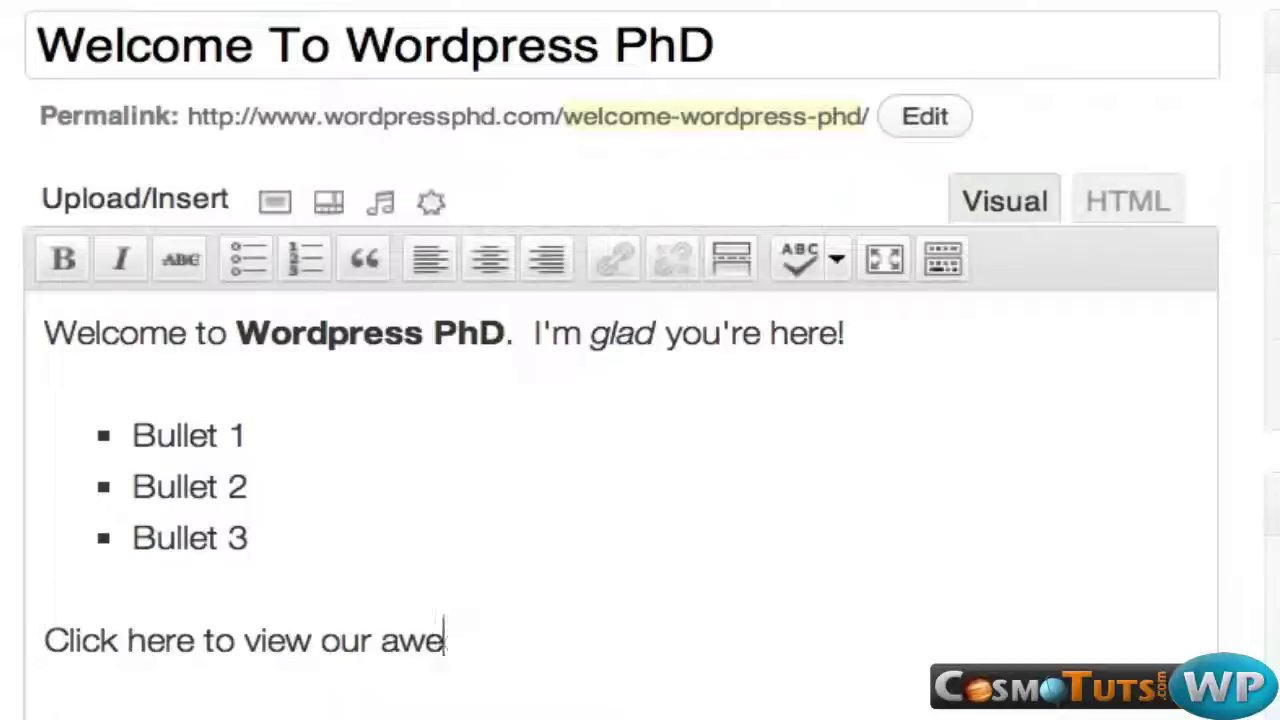
text(some )
text(Word)
key(BackSpace)
text(rdPress videos!)
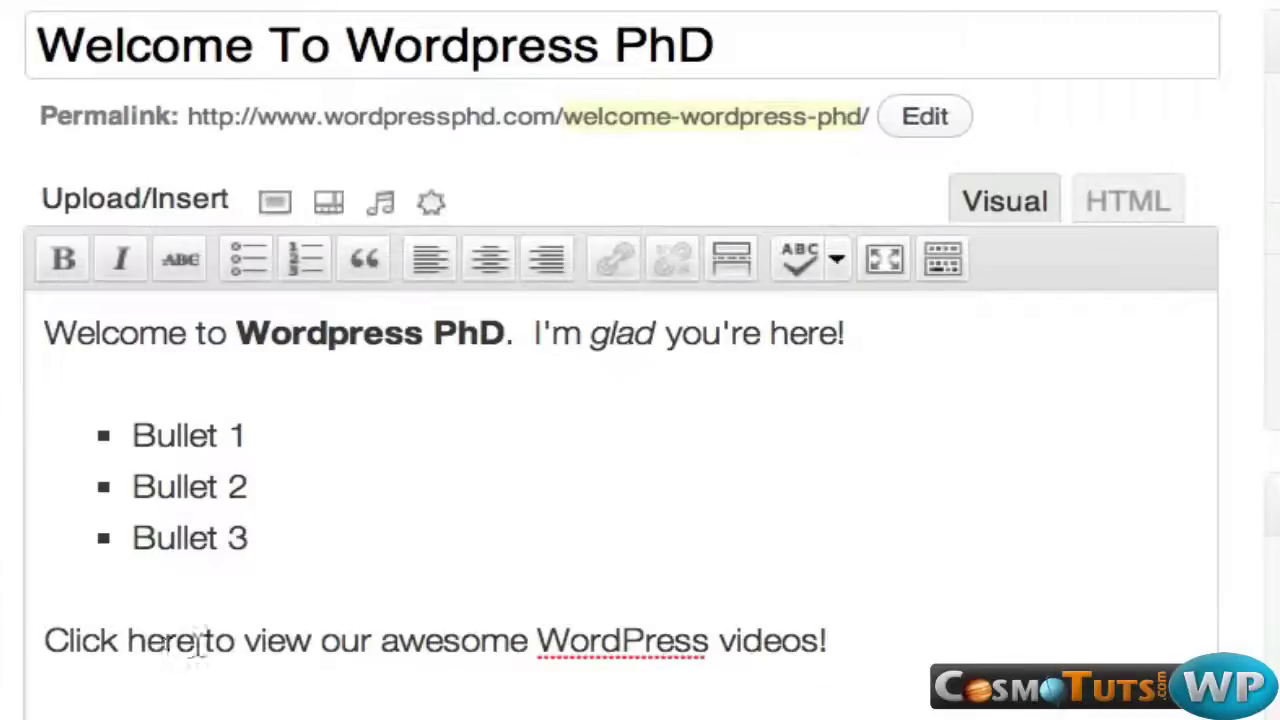
drag(196, 642, 44, 642)
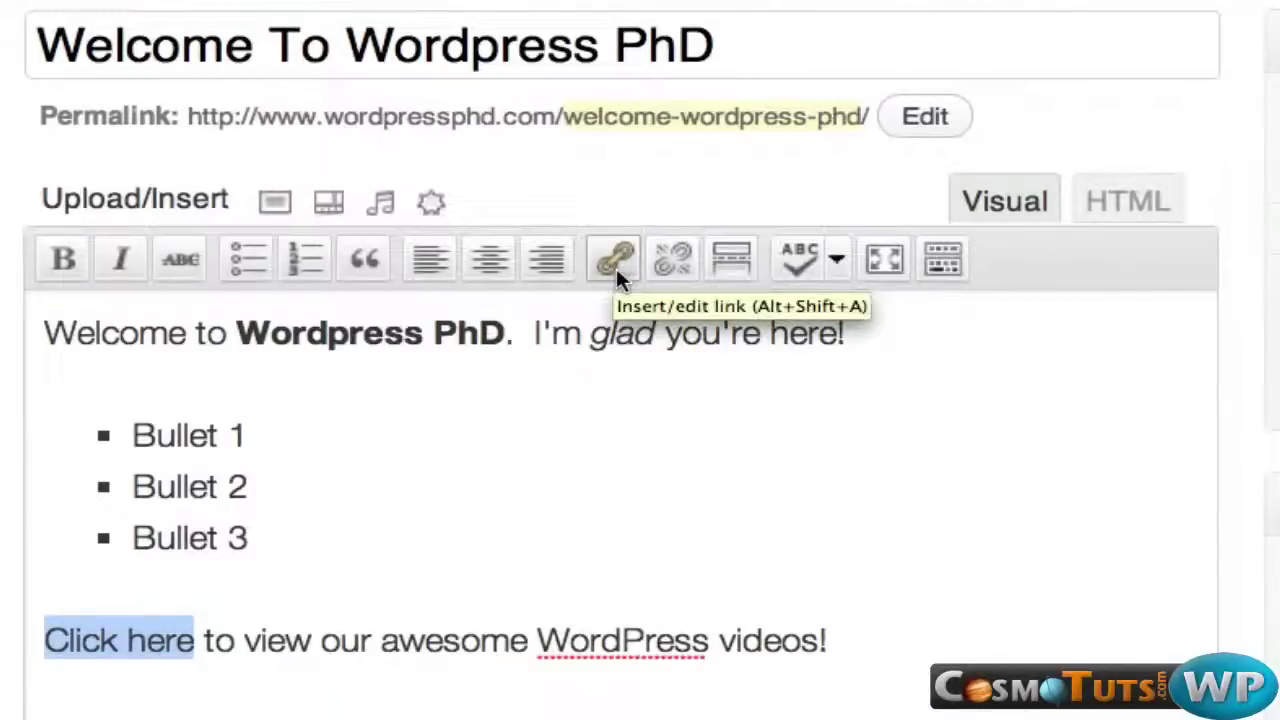
click(615, 268)
click(553, 429)
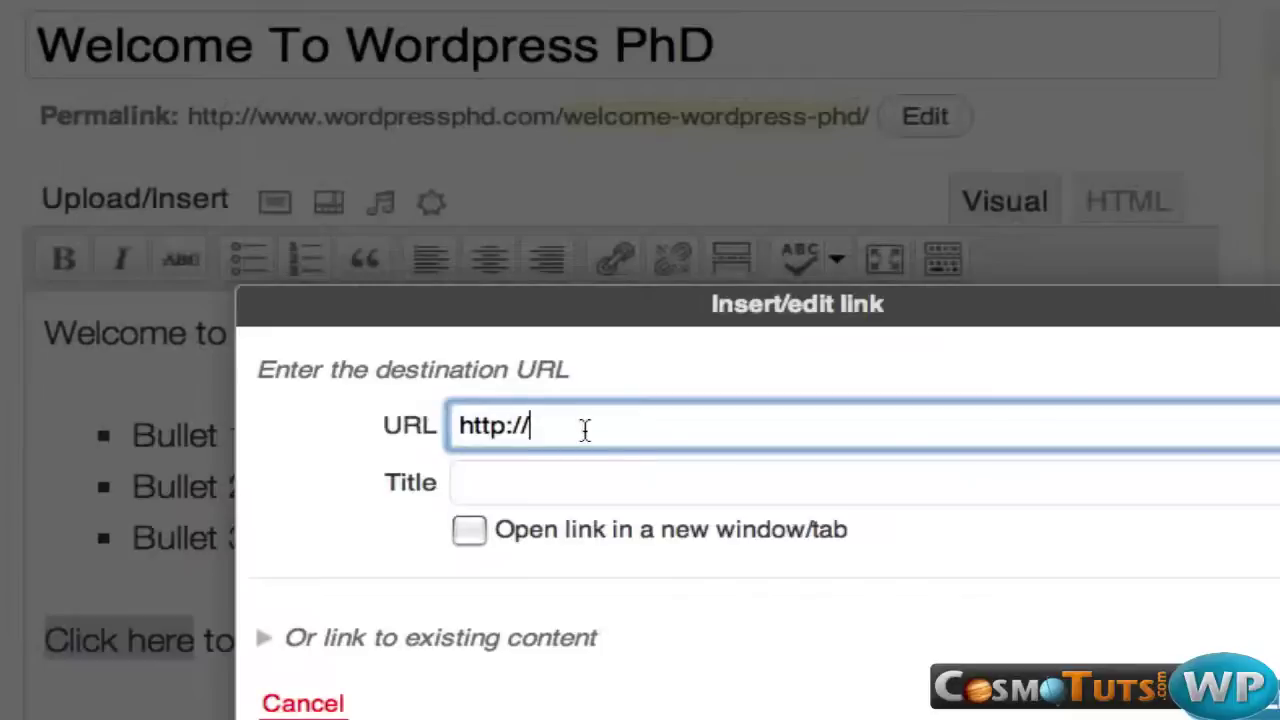
text(www.wod)
text(dpress.)
key(BackSpace)
text(phd.com/videos)
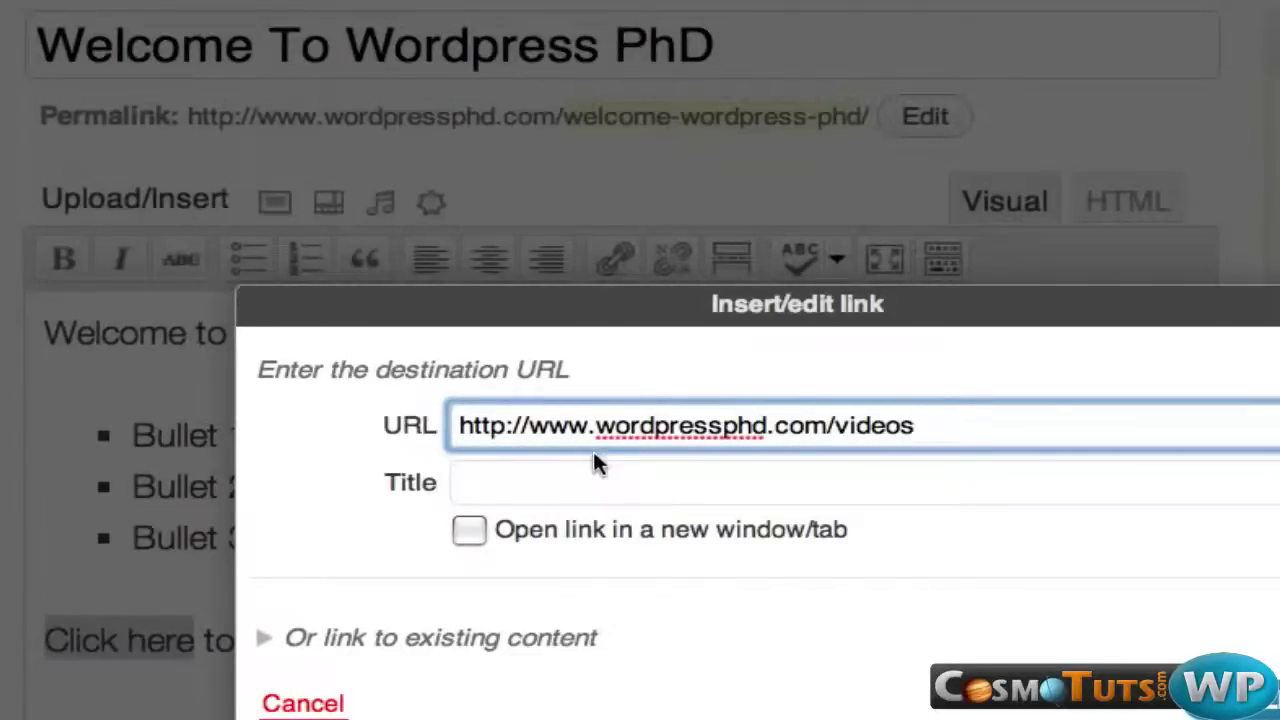
Give the link the title "WordPress Videos" and insert it into the post
click(590, 467)
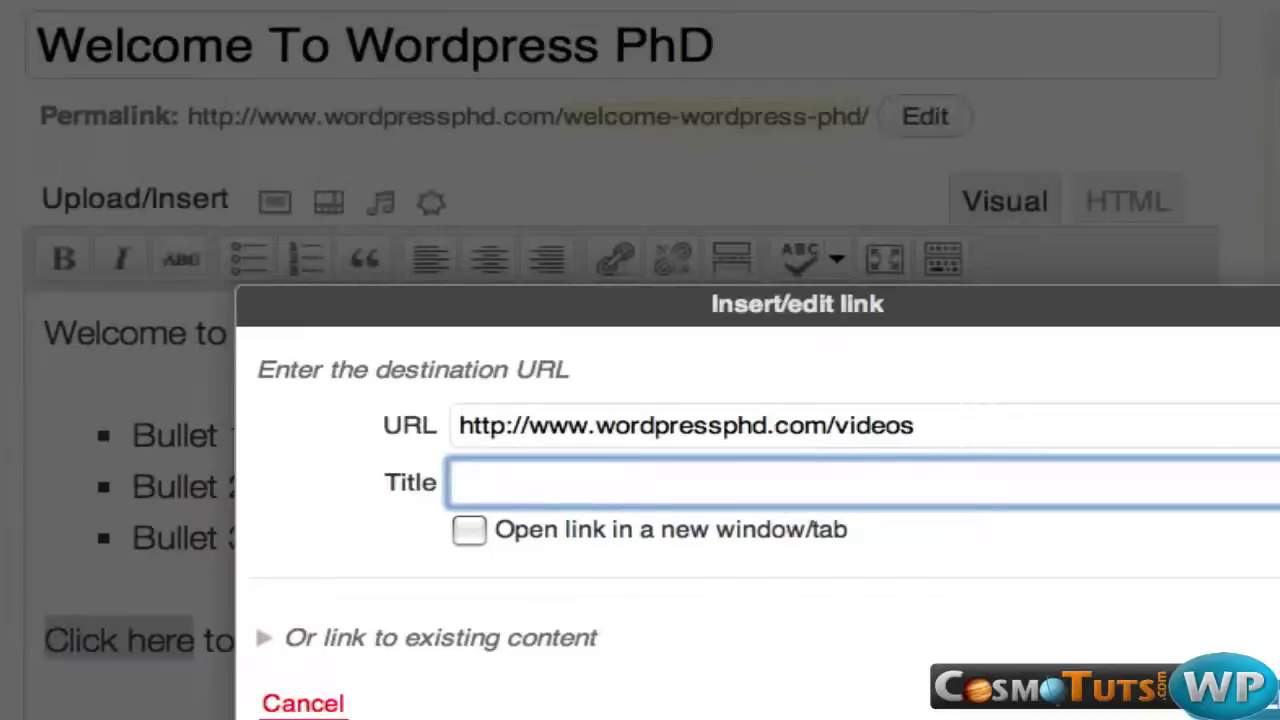
text(Wordpress )
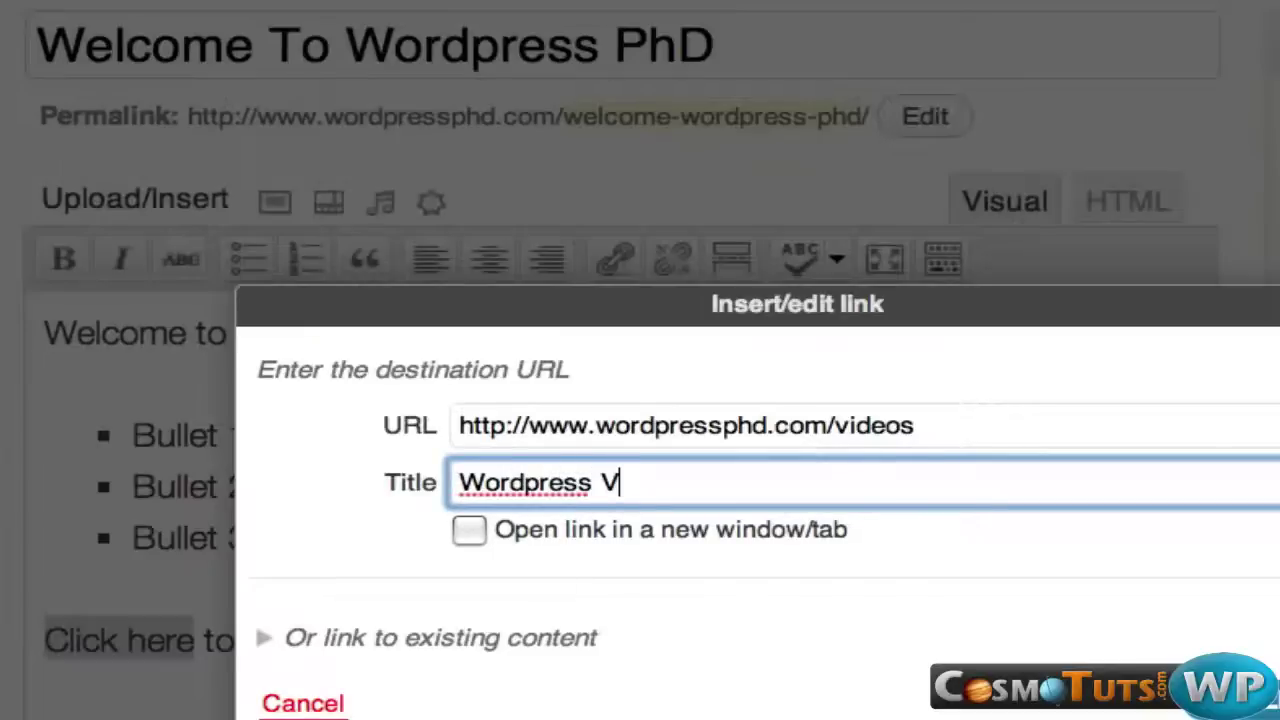
text(Videos)
click(546, 482)
key(BackSpace)
text(P)
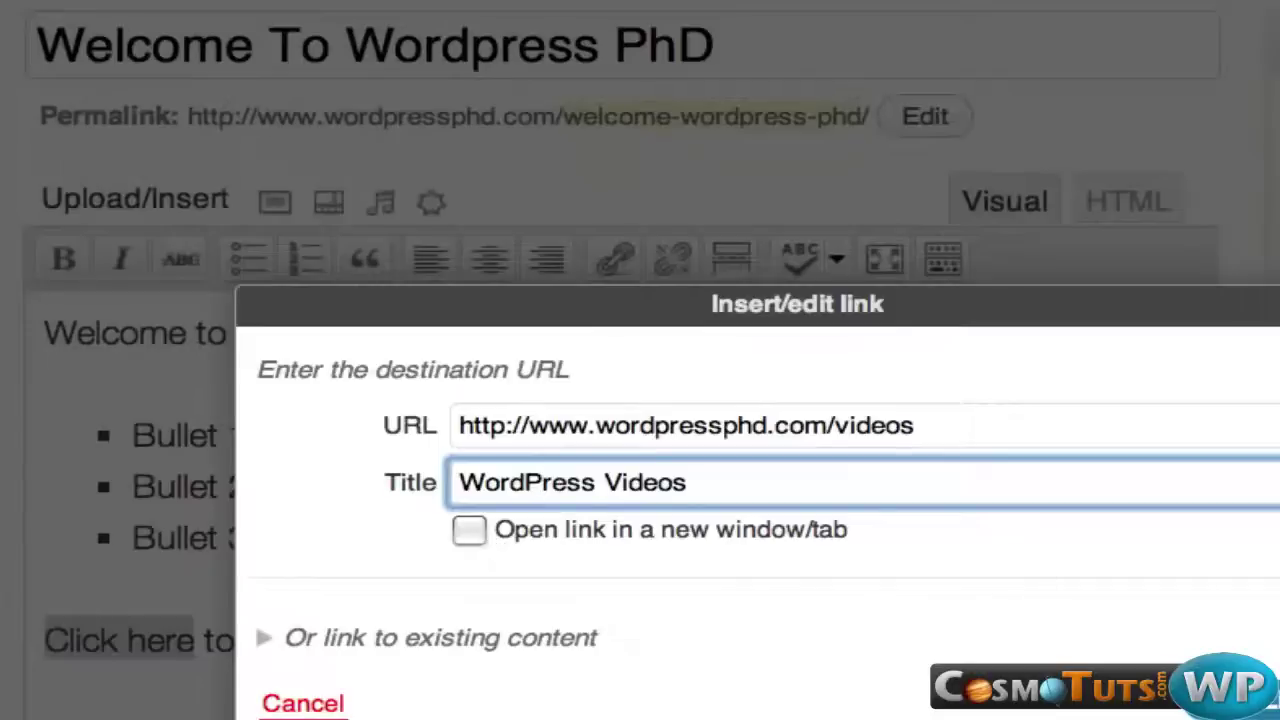
key(Return)
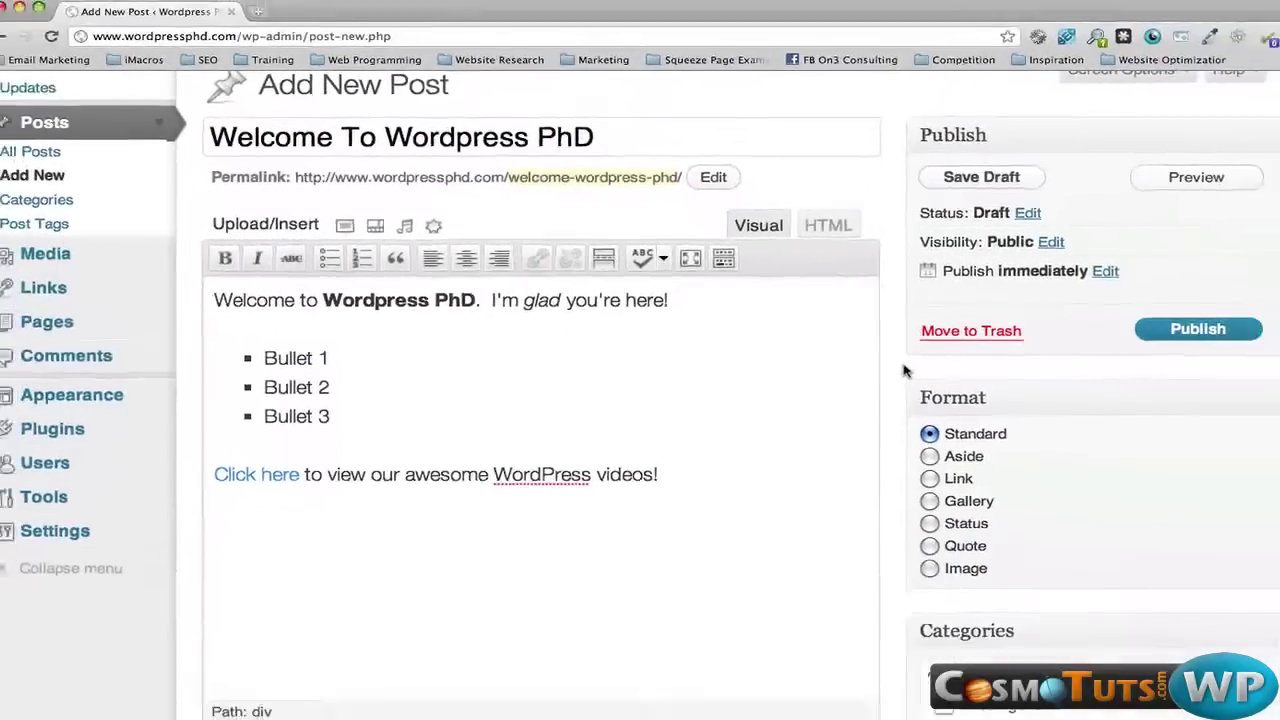
Preview the post on the site, check its title, formatting, list and link, and return to the post editor
click(1155, 190)
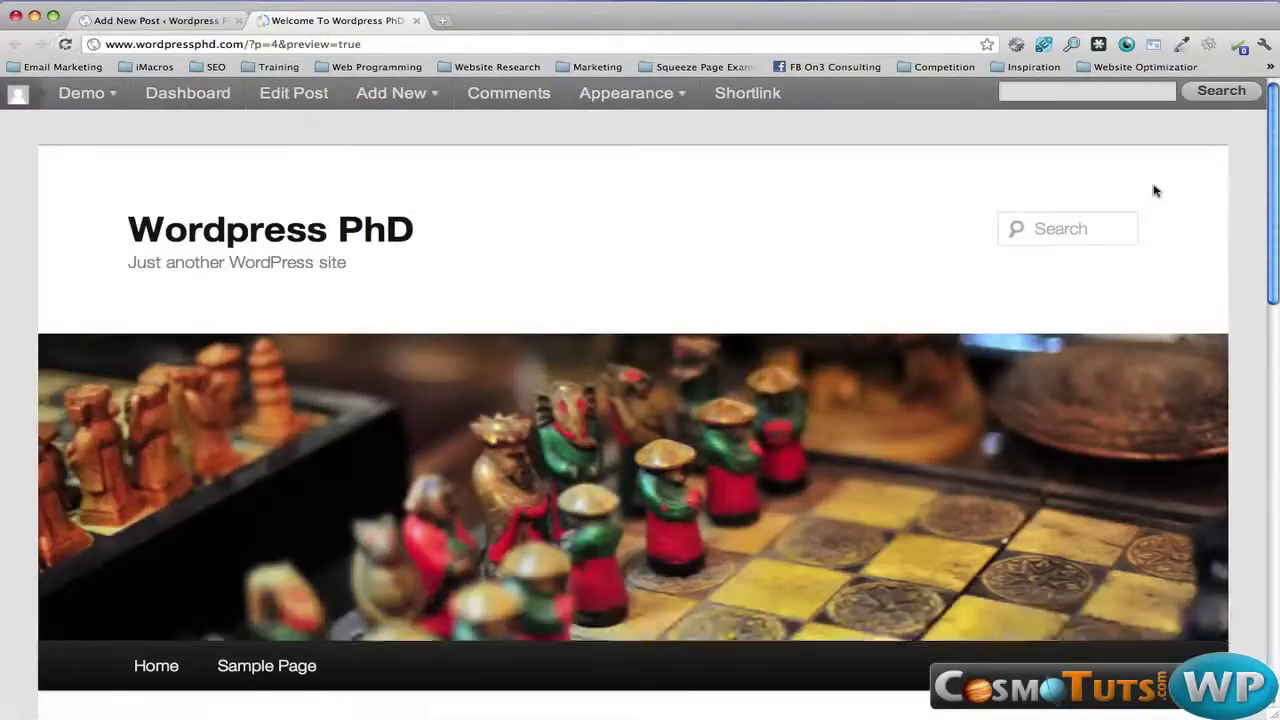
scroll(897, 317, down, 4)
scroll(897, 317, down, 5)
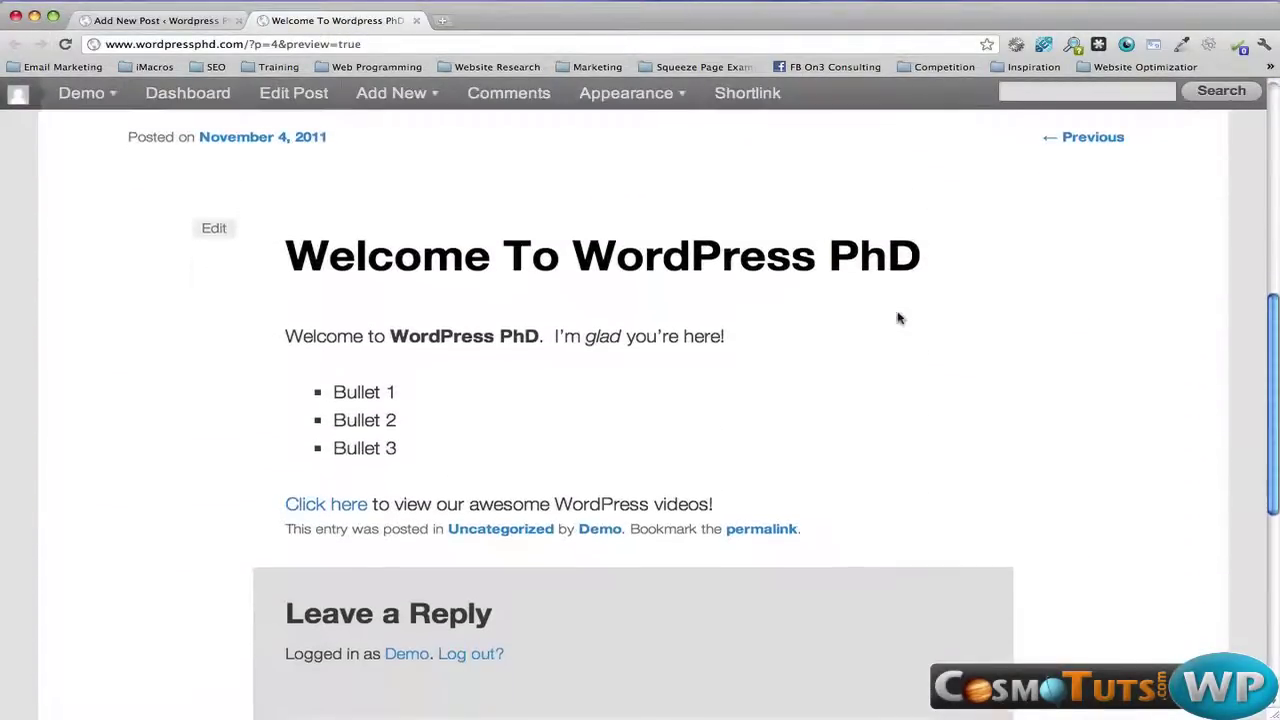
scroll(897, 317, up, 2)
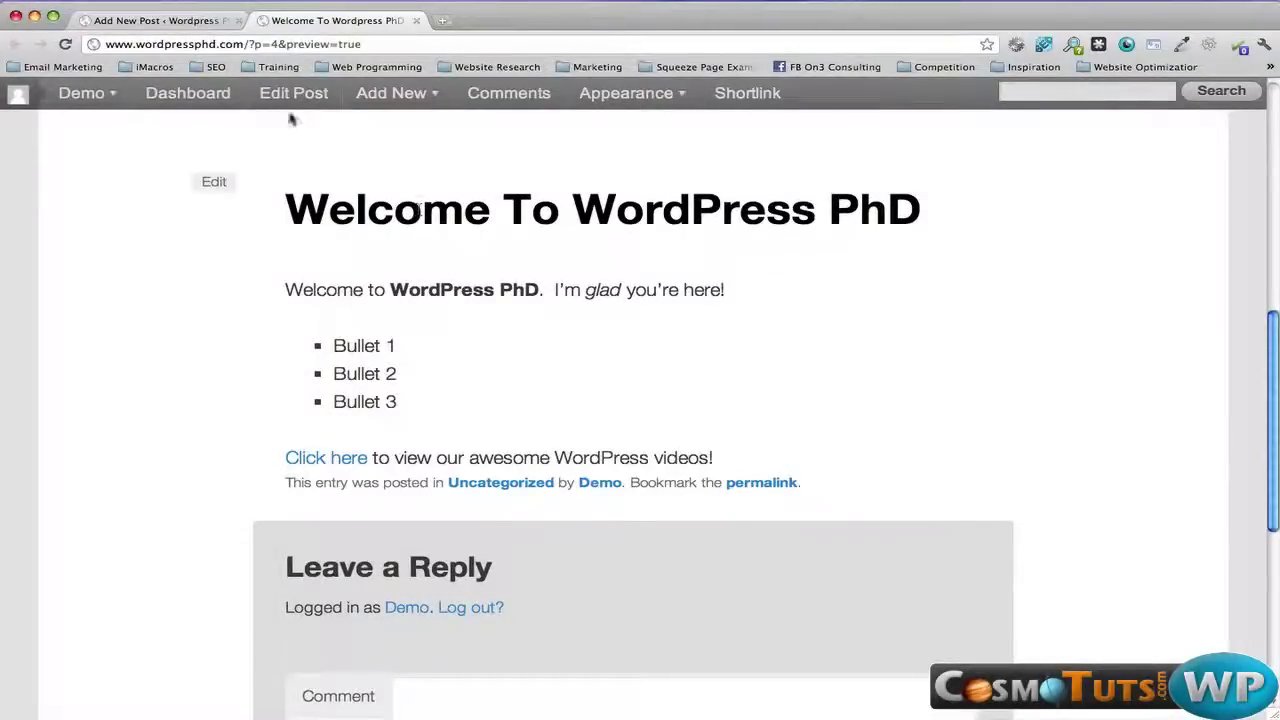
click(176, 21)
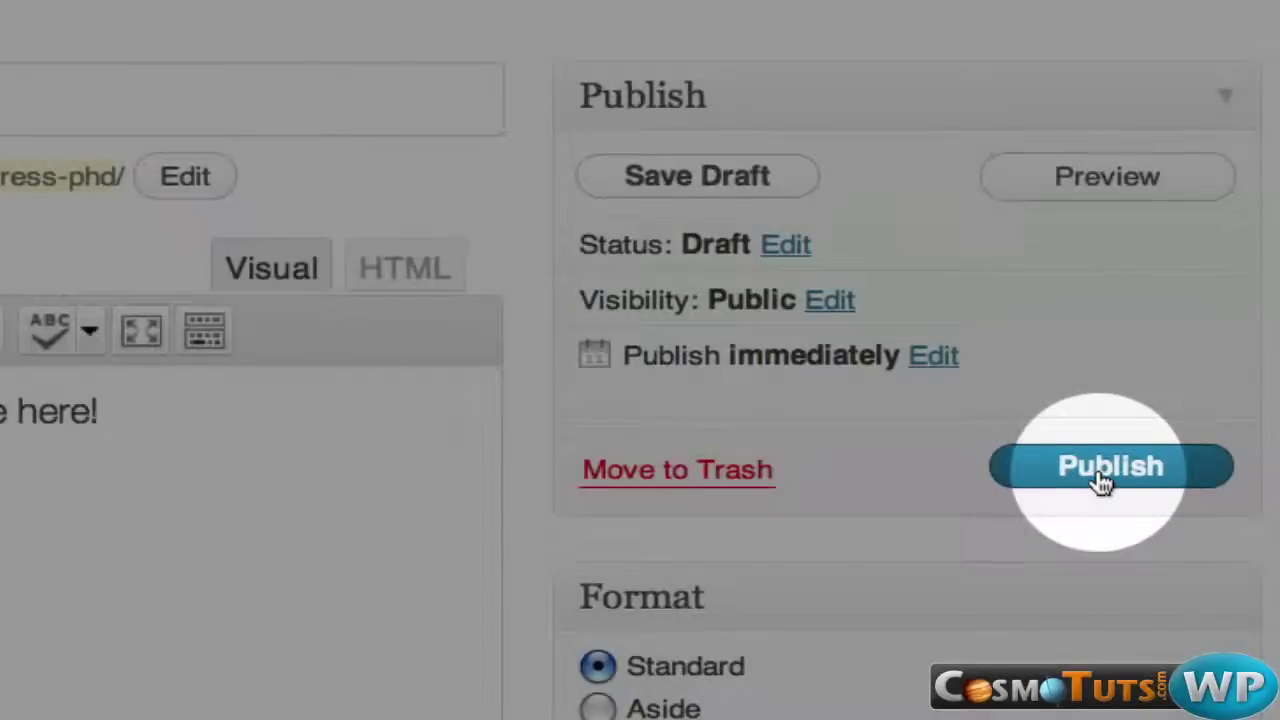
Try to schedule the post for a future date by setting the publish year to 2012
click(937, 360)
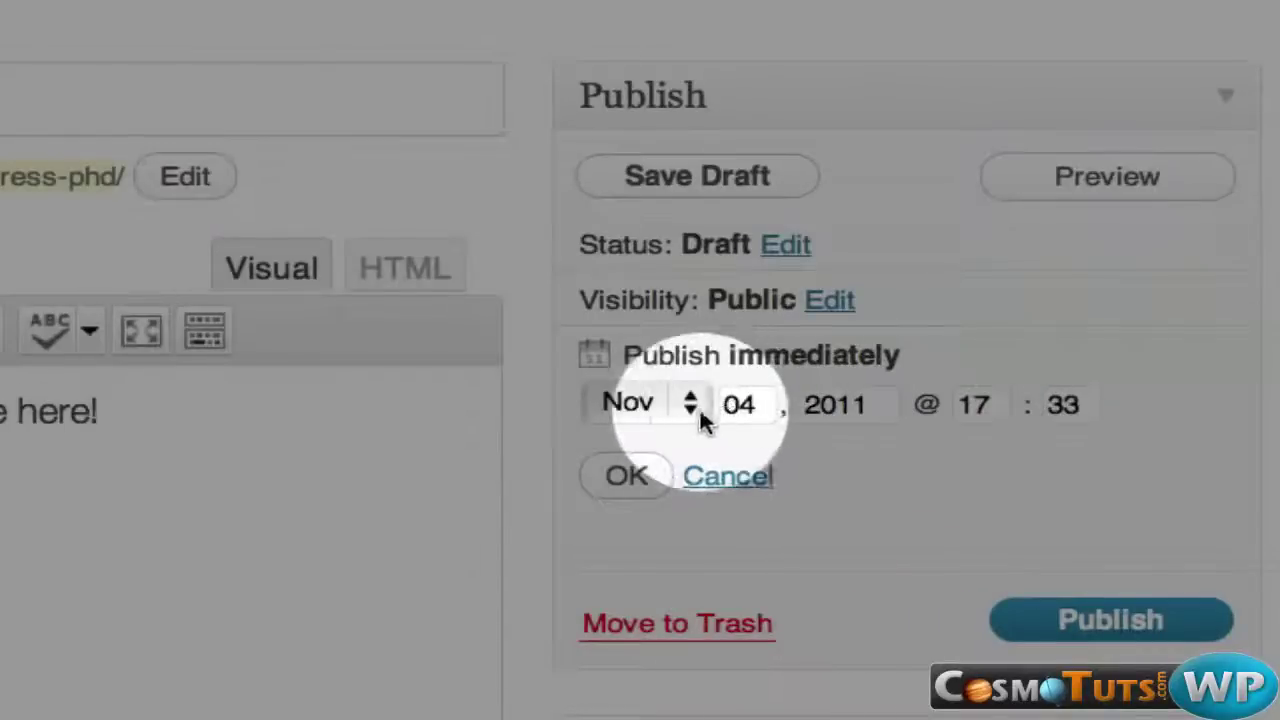
click(875, 427)
key(BackSpace)
text(2)
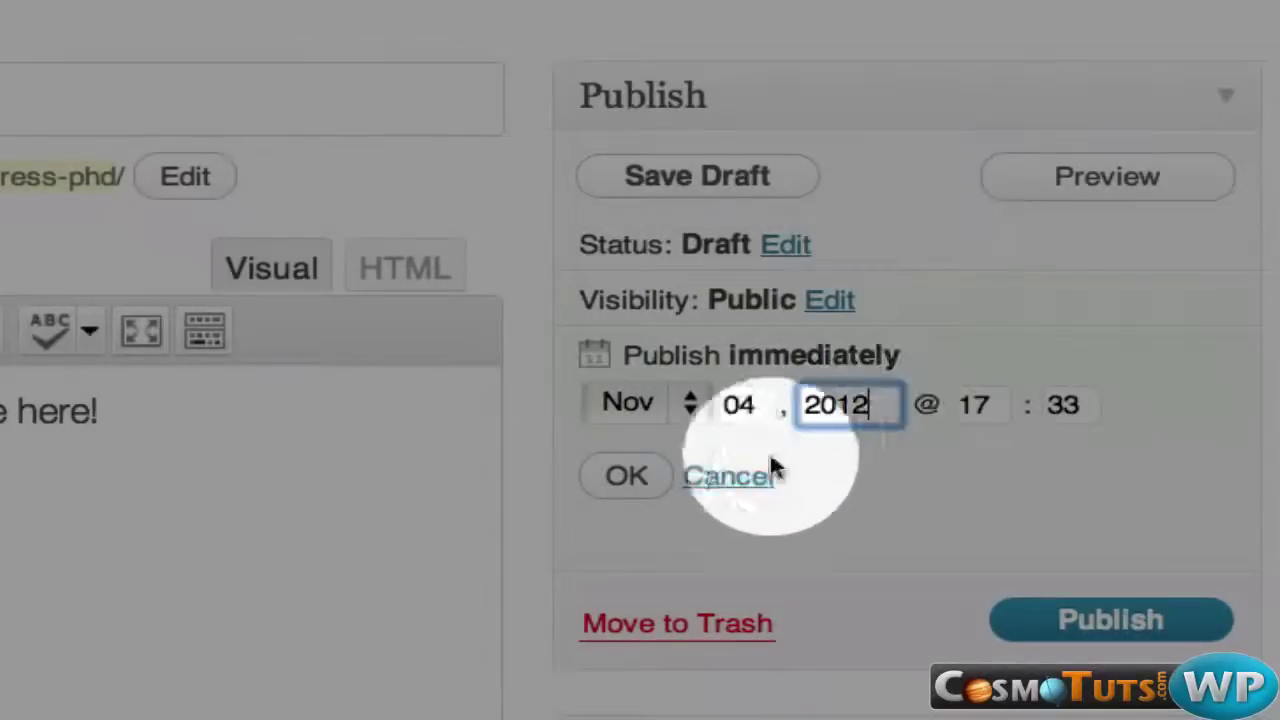
click(640, 484)
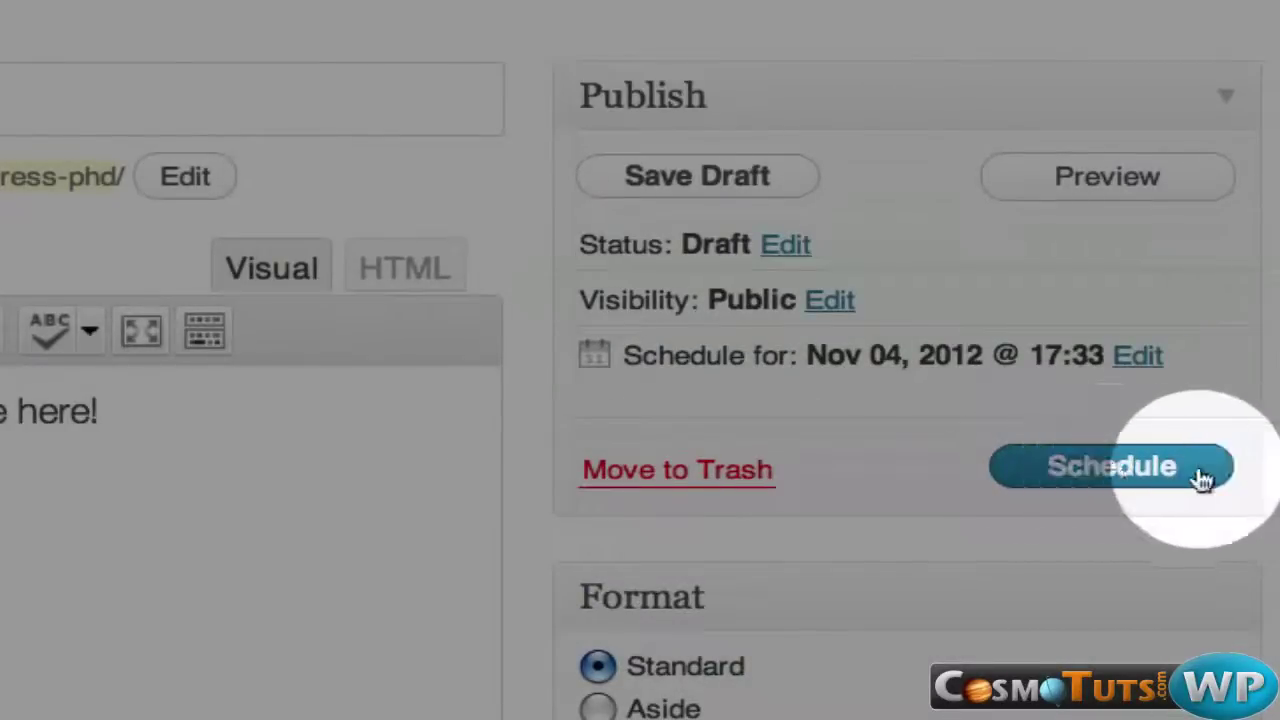
click(1120, 476)
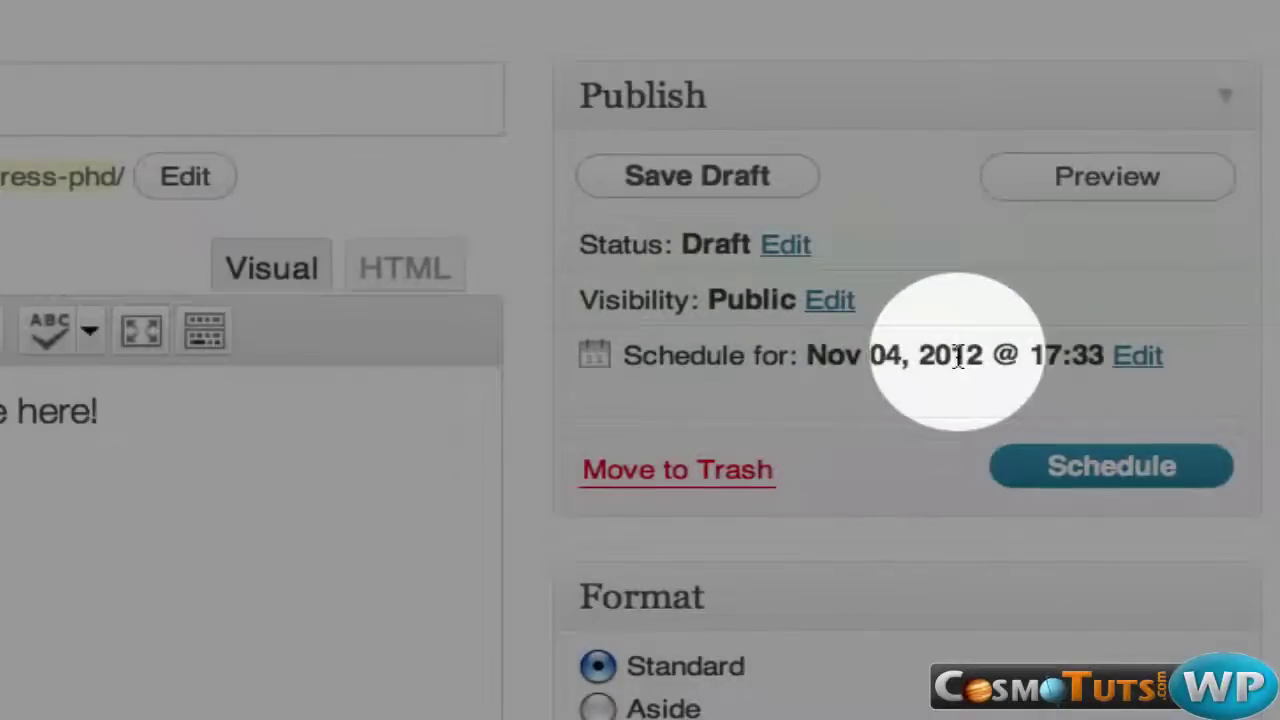
Set the post's publish year back to 2011 so it is set to publish immediately
click(1148, 358)
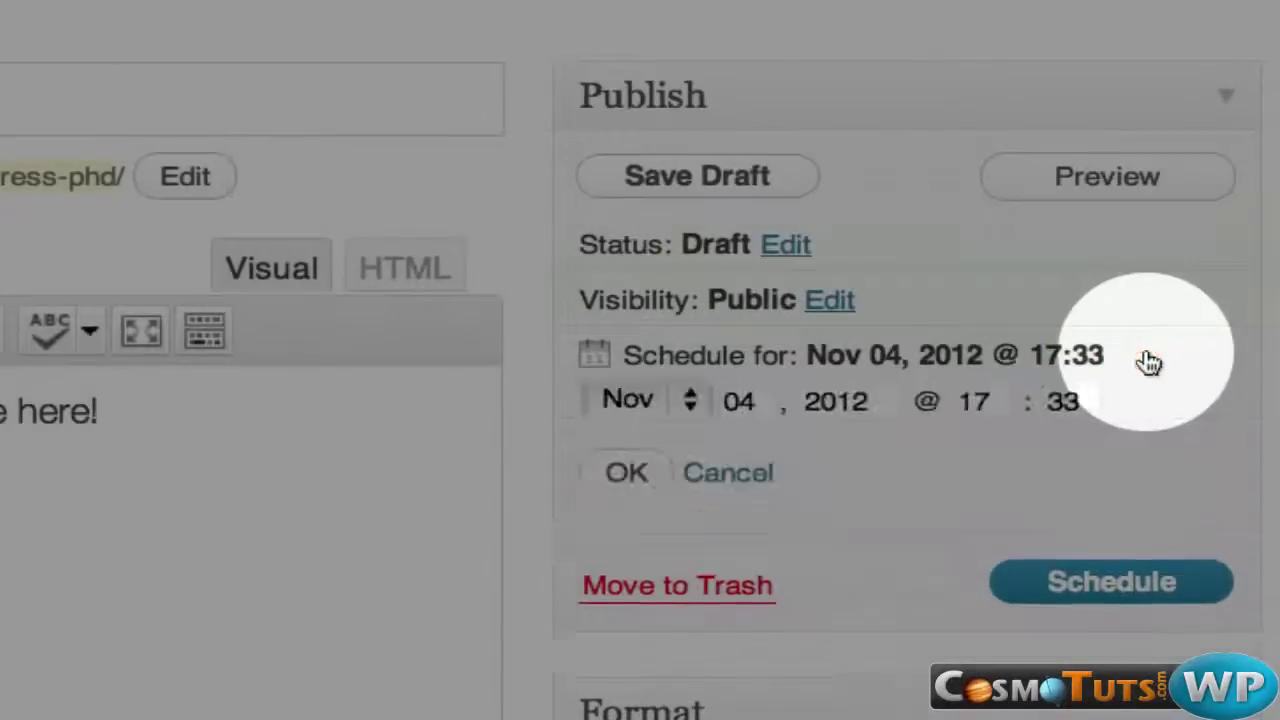
click(877, 403)
key(BackSpace)
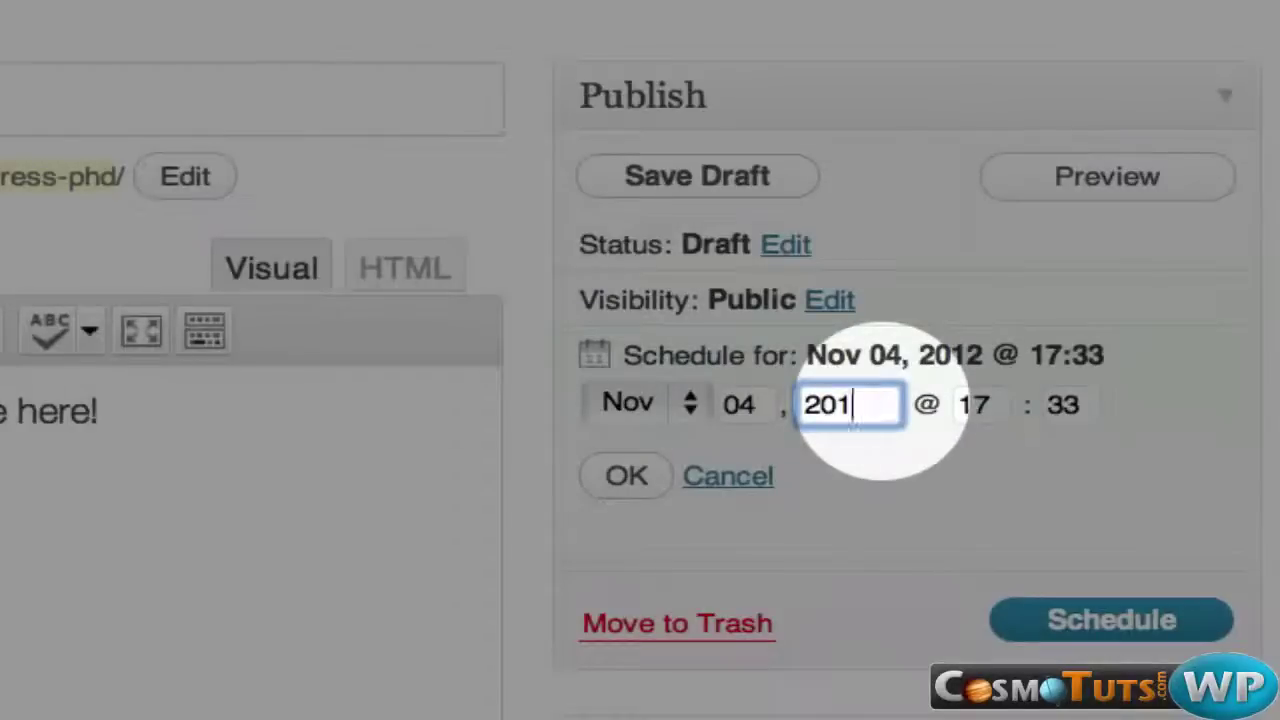
text(1)
click(626, 476)
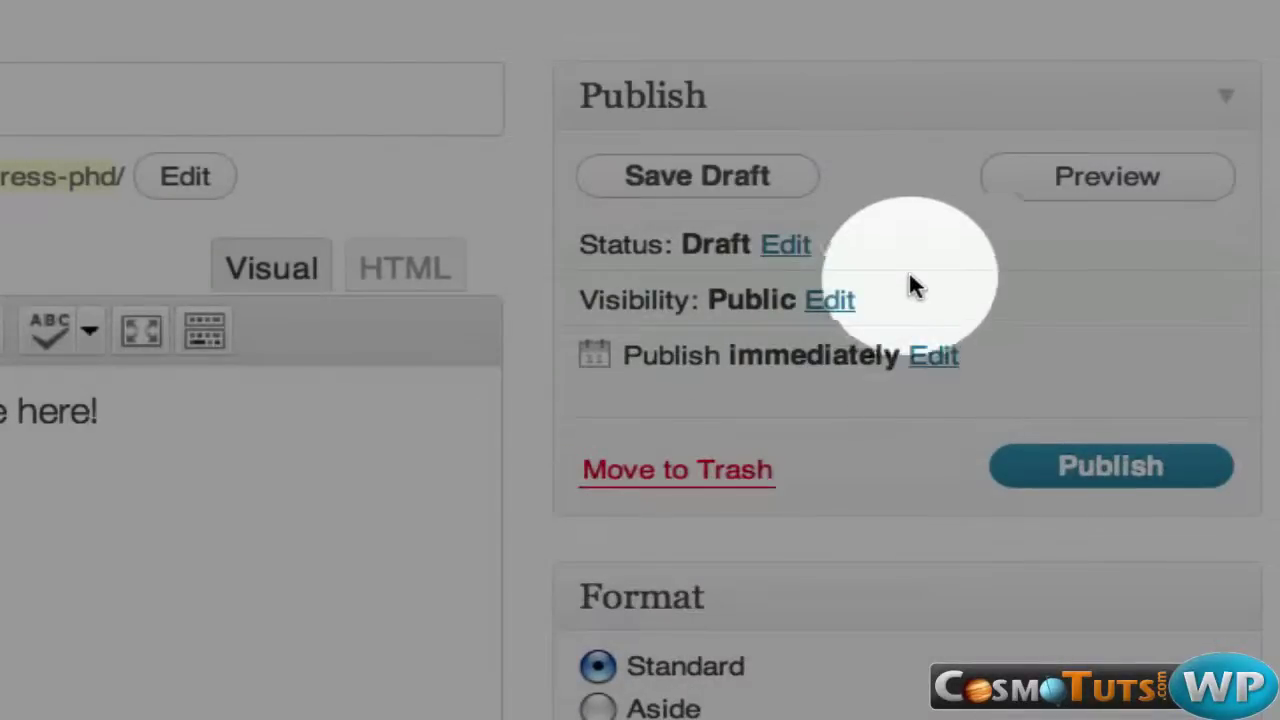
Look over the post's visibility choices and close them without changing anything
click(849, 303)
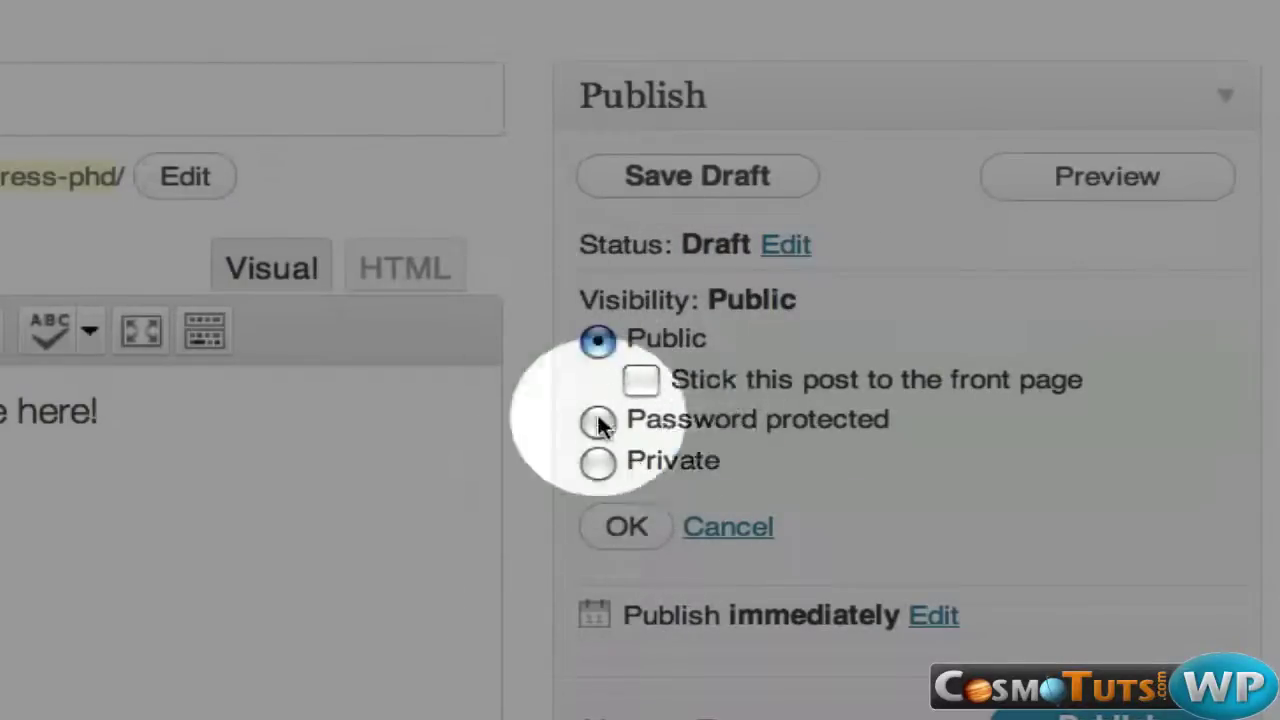
click(708, 528)
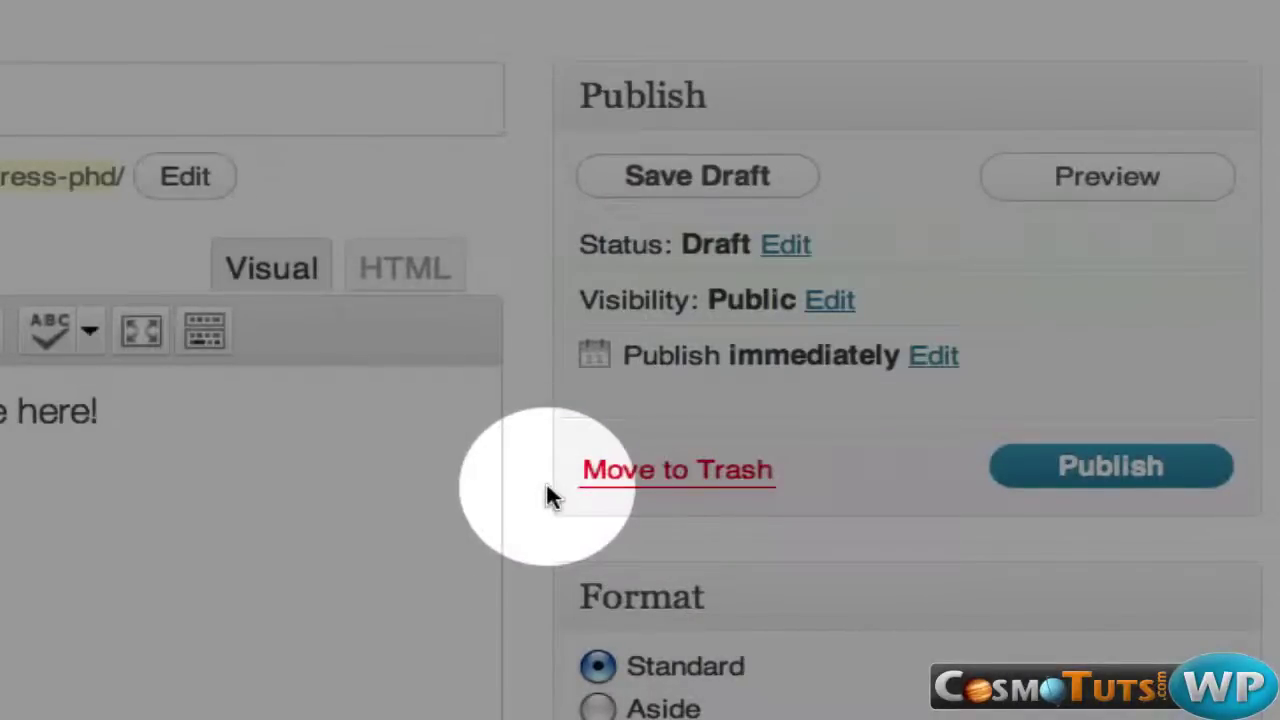
Add a new top-level category named "Installing Wordpress" to the post
scroll(546, 491, down, 3)
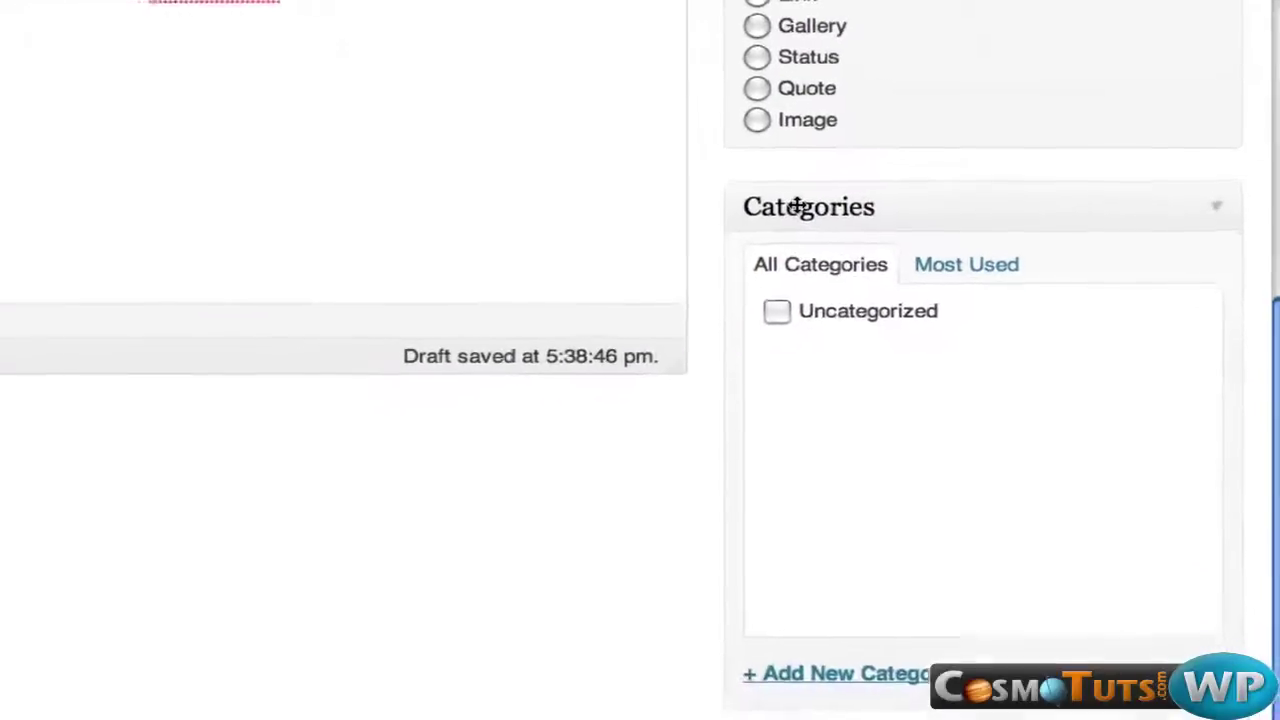
scroll(707, 267, up, 1)
scroll(707, 267, down, 2)
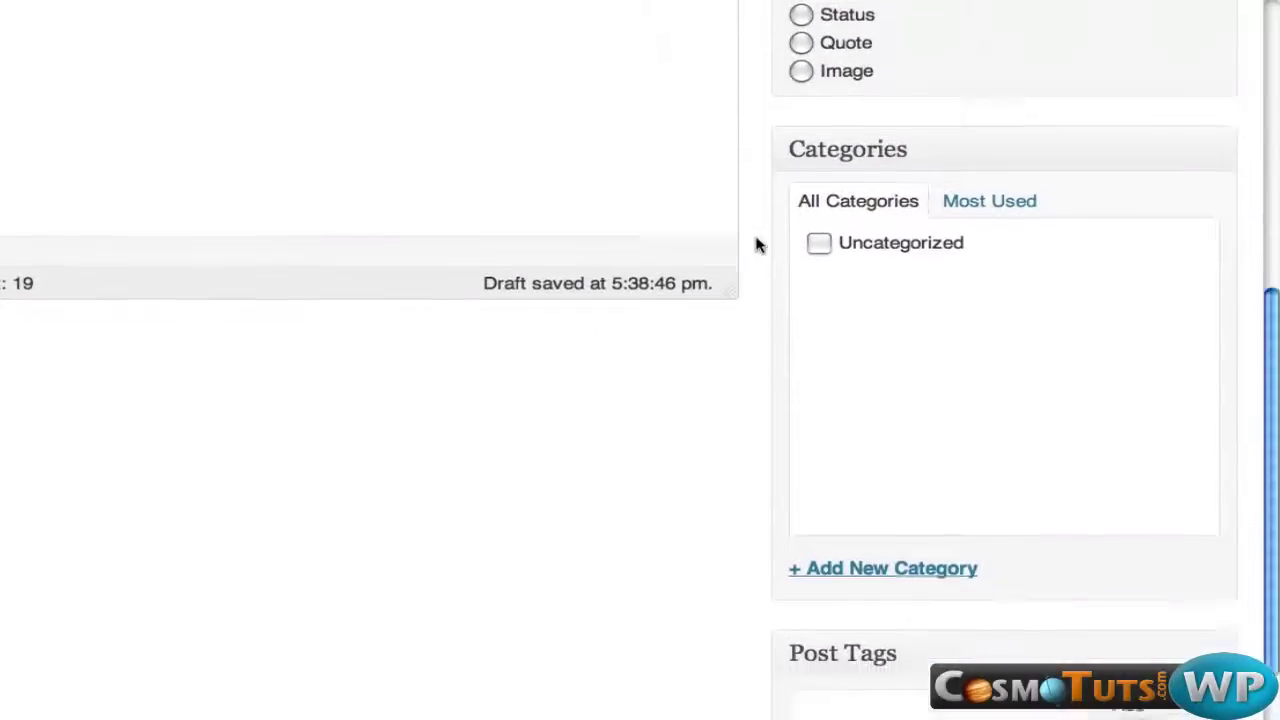
scroll(757, 245, down, 1)
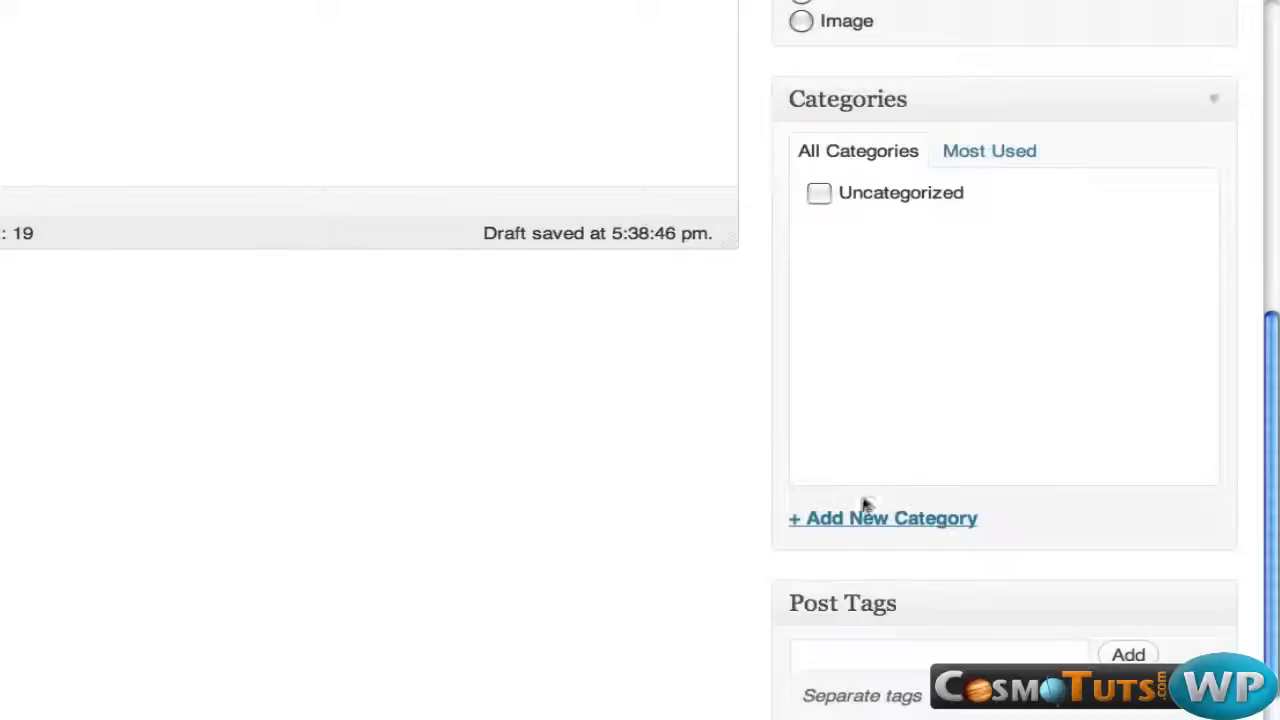
click(850, 522)
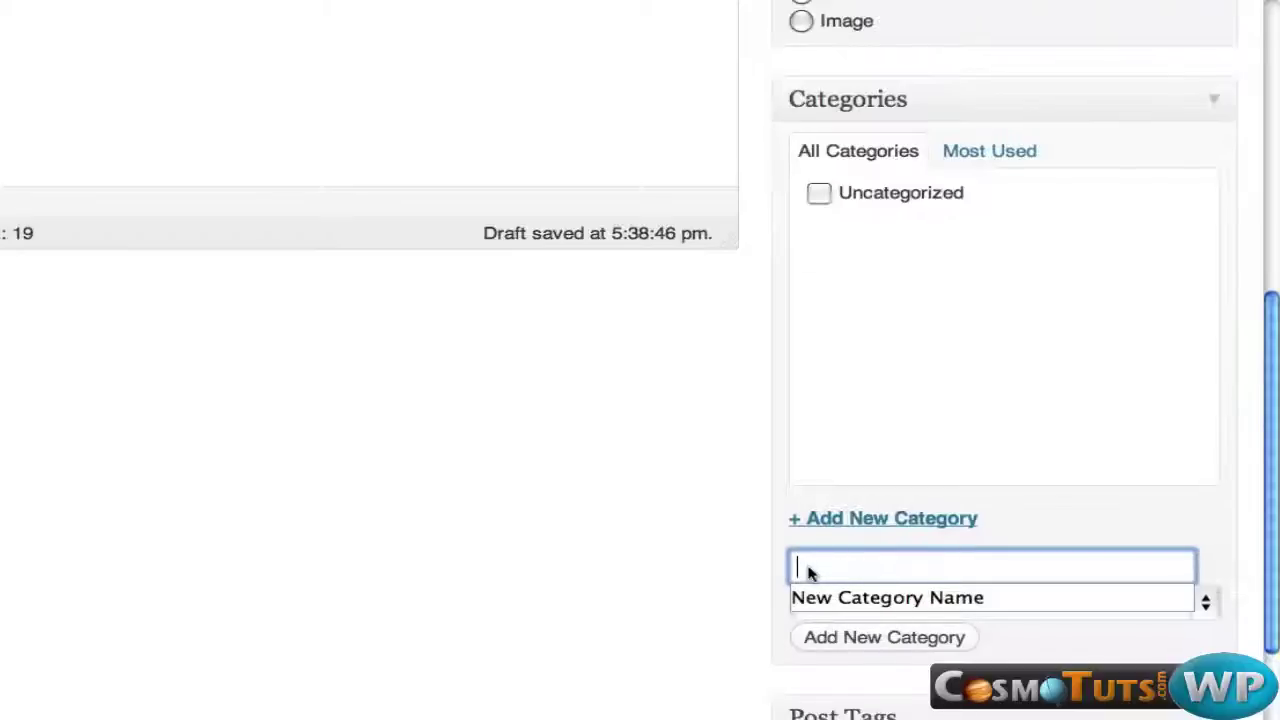
text(Instal)
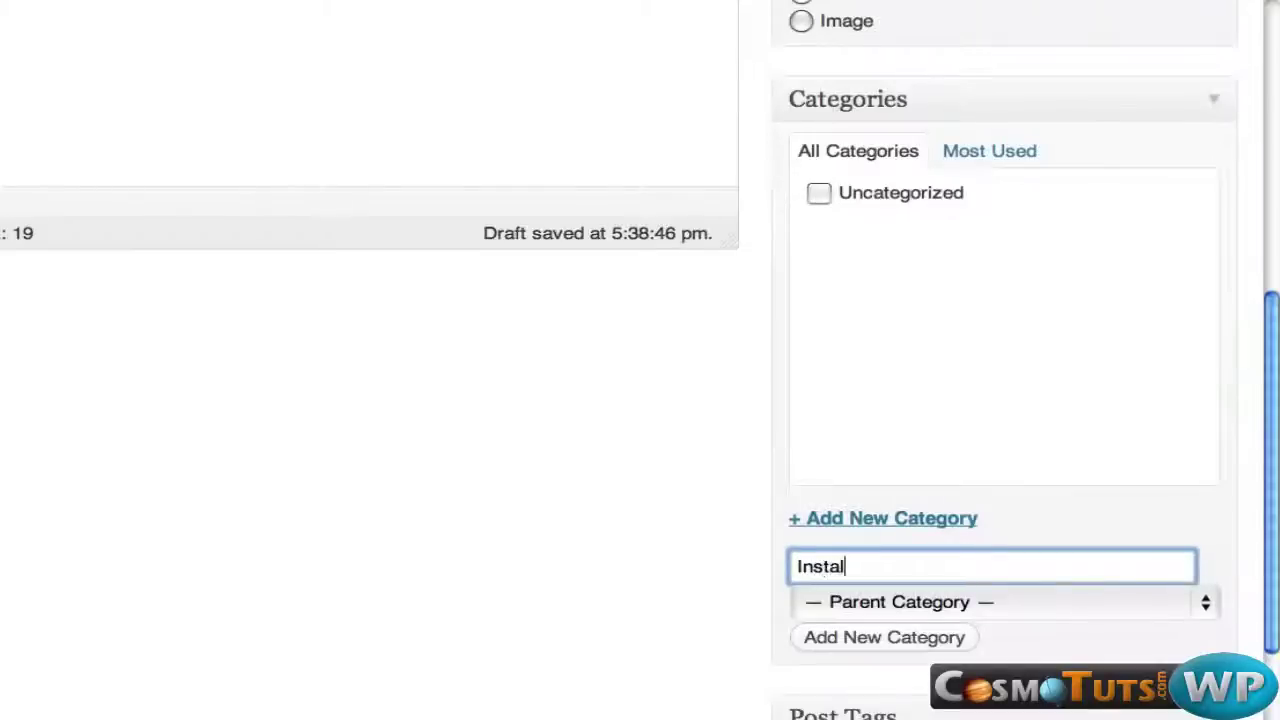
text(ling Wordpress)
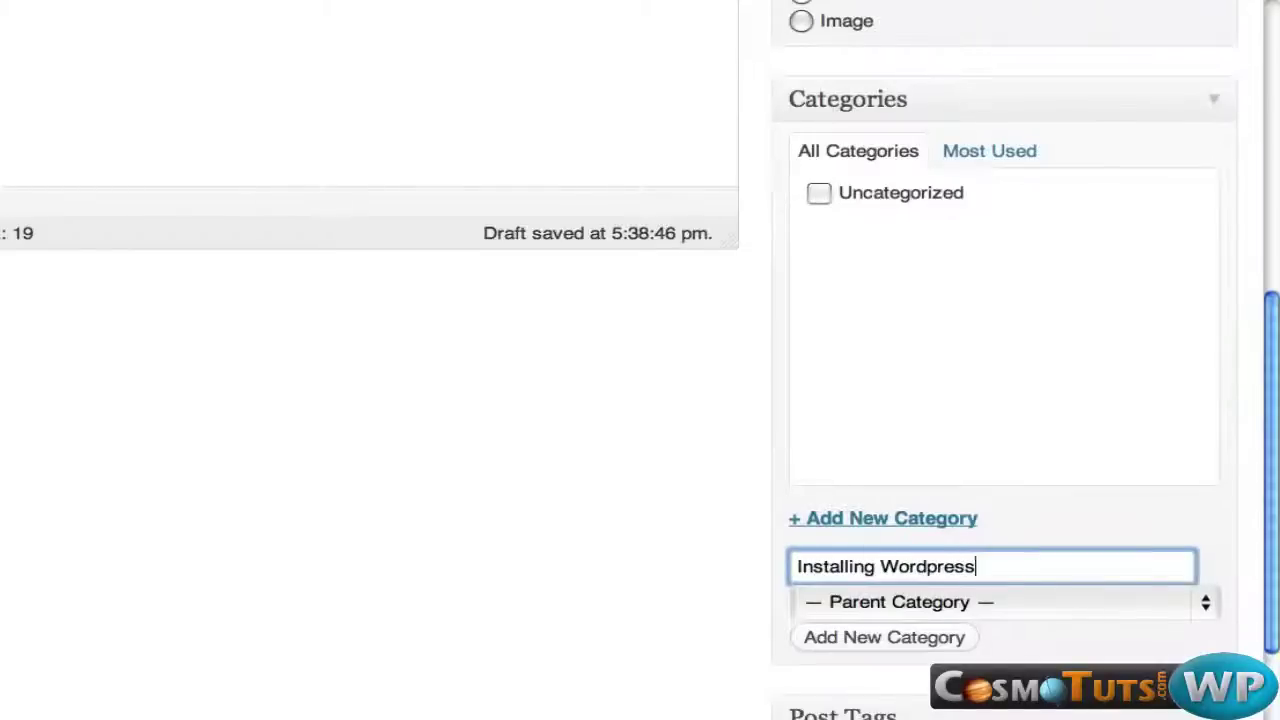
click(826, 646)
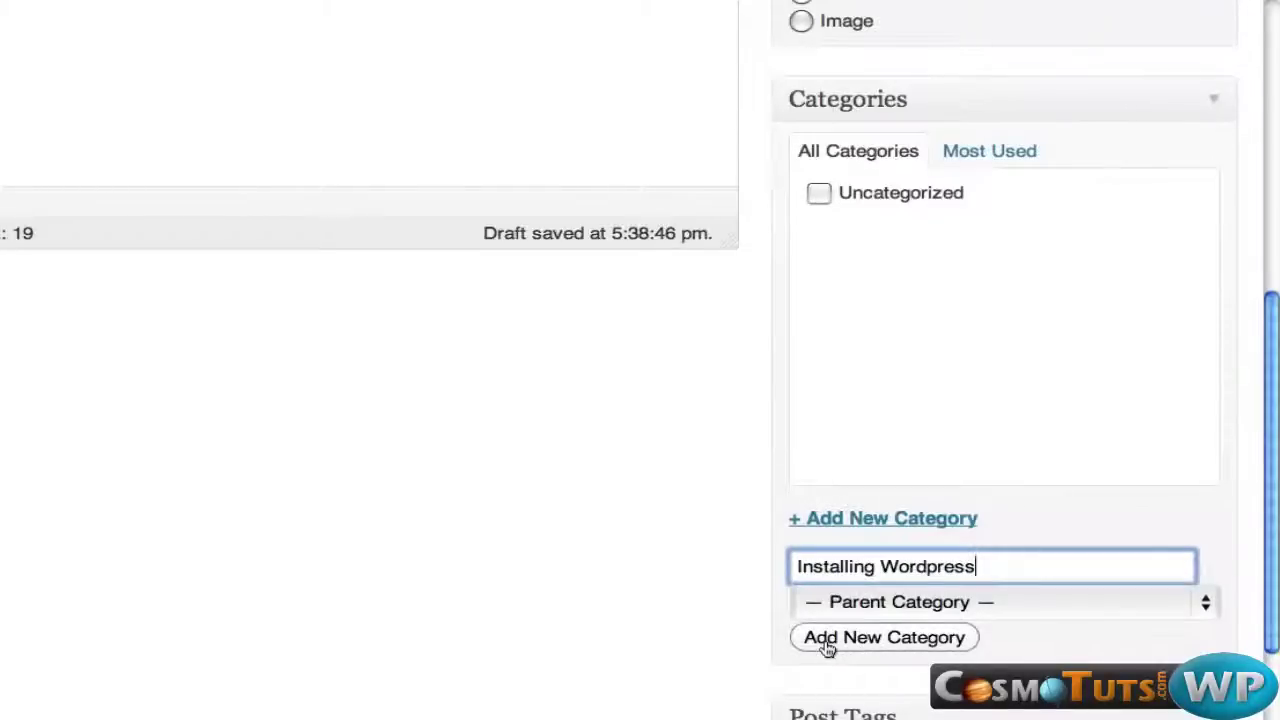
Unassign the Installing Wordpress category from the post and assign it again
scroll(786, 288, up, 6)
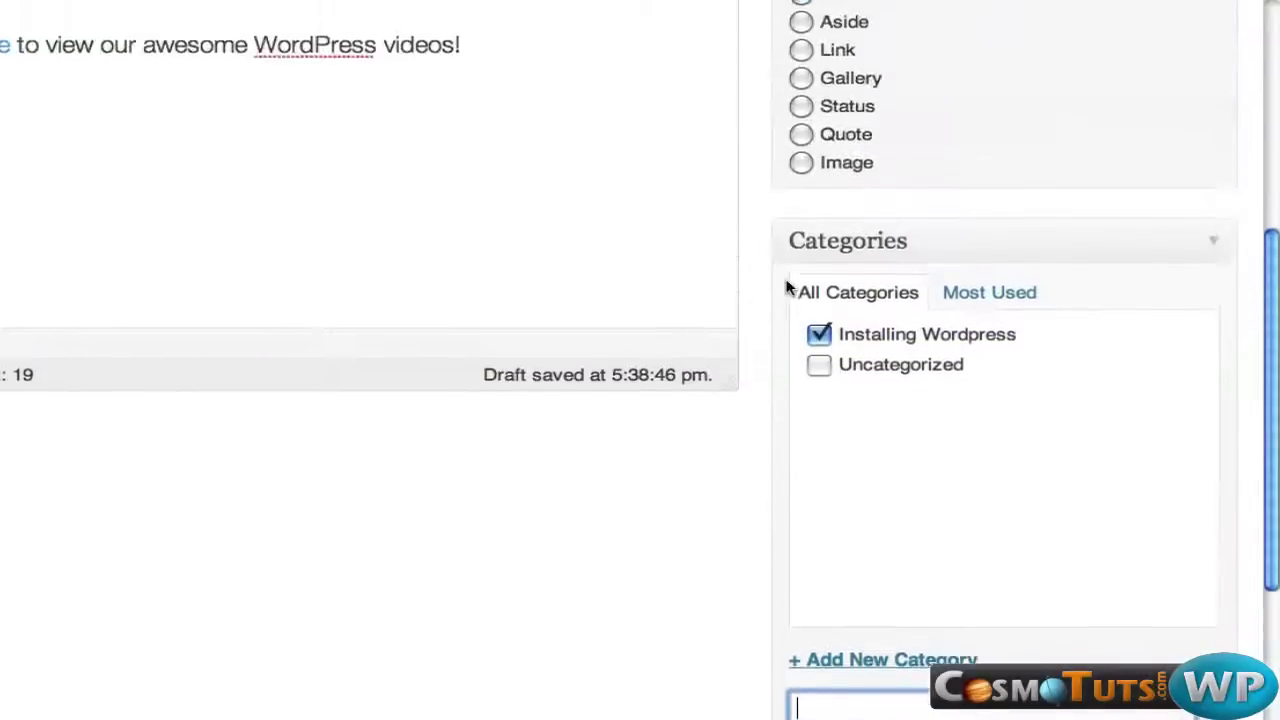
scroll(391, 130, up, 2)
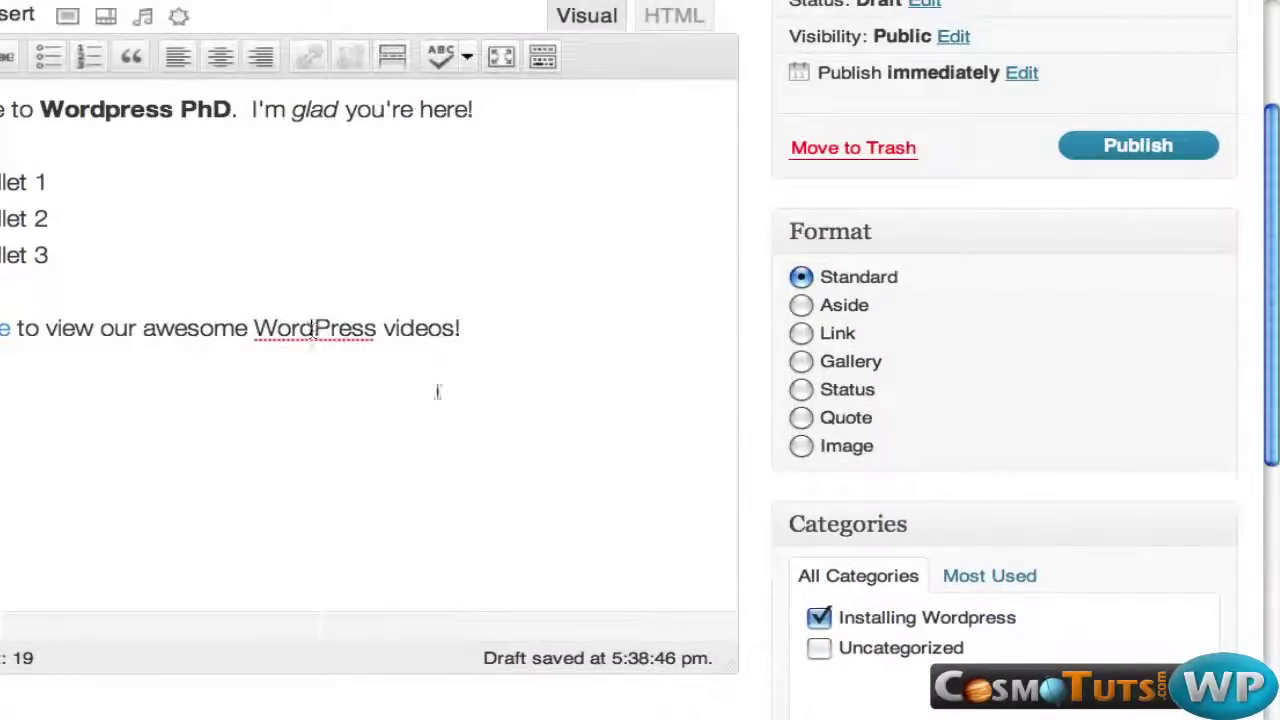
click(820, 620)
click(820, 620)
scroll(772, 630, down, 1)
scroll(772, 630, down, 3)
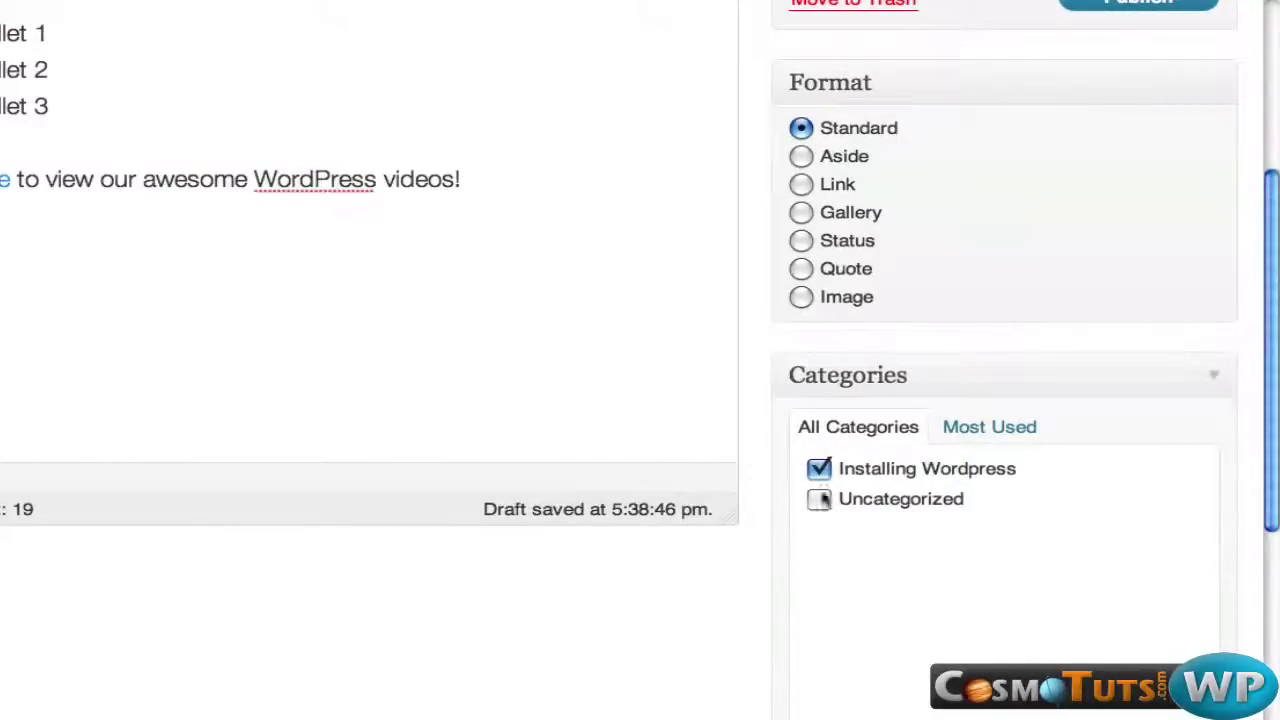
Add the tags "Installing Wordpress" and "Cpanel" to the post
scroll(761, 563, down, 7)
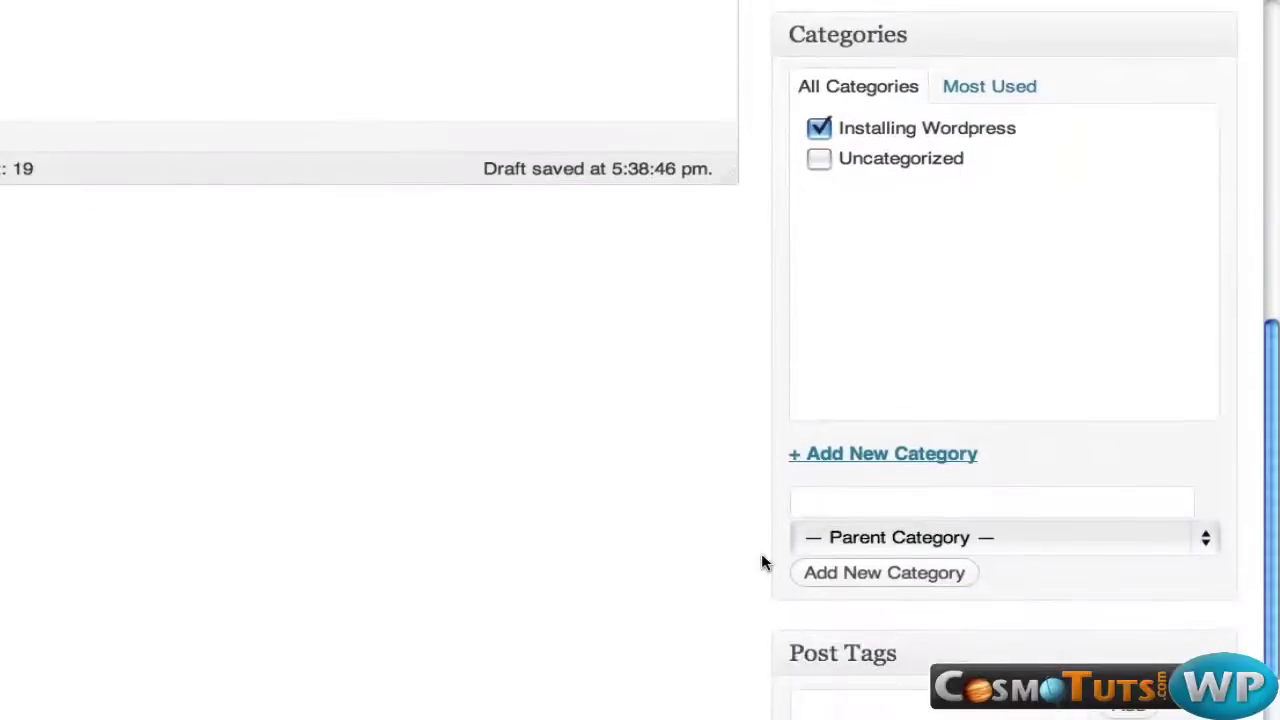
scroll(761, 563, down, 3)
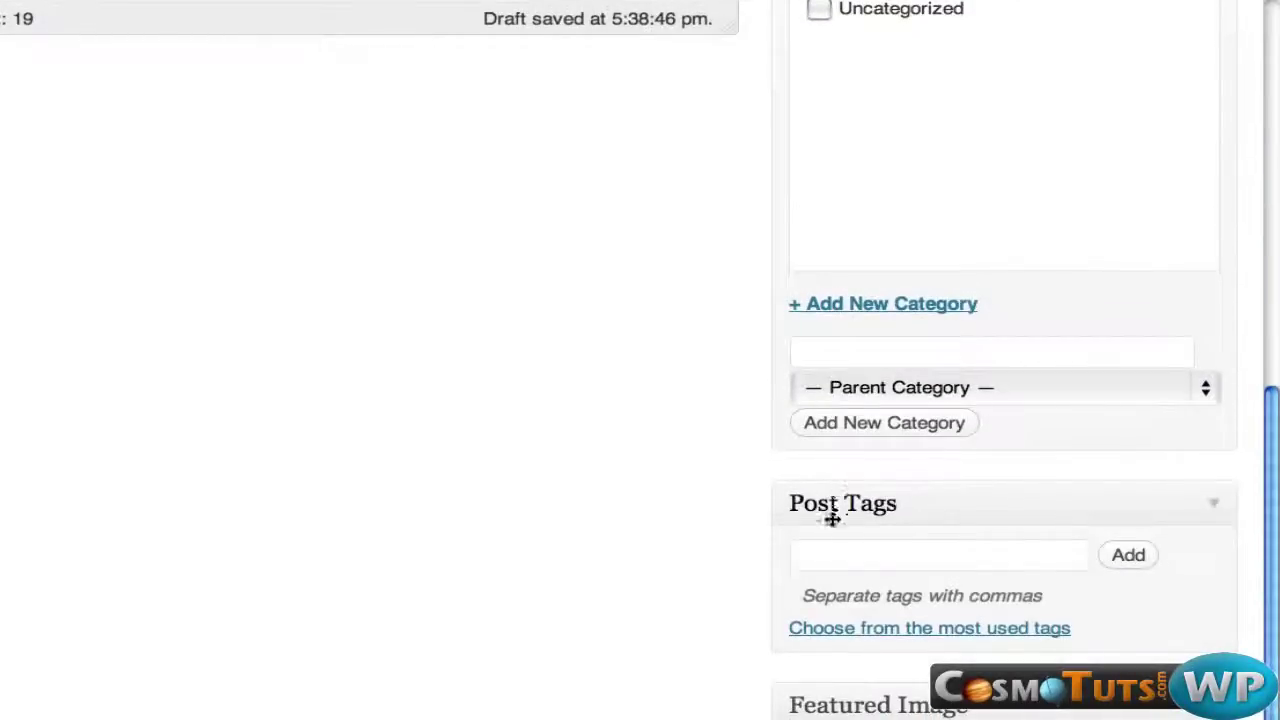
click(818, 564)
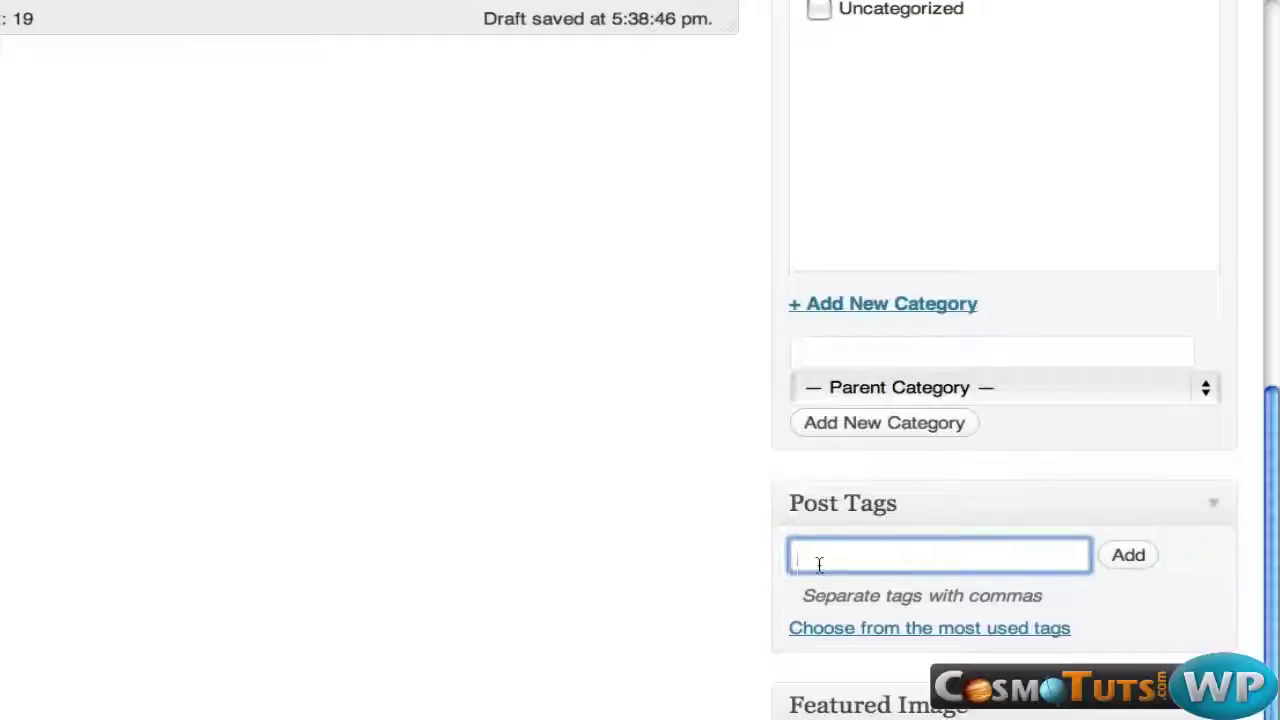
text(Installing Wordpress,)
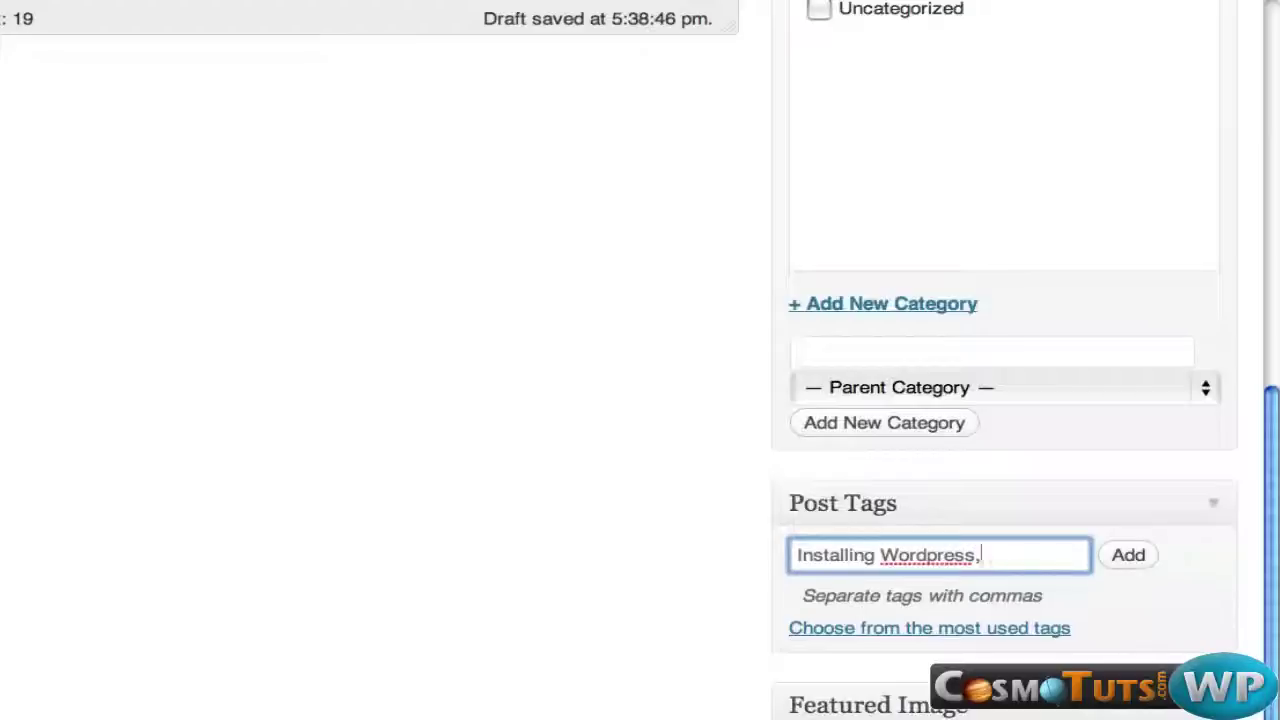
text(Cpanel)
click(1118, 558)
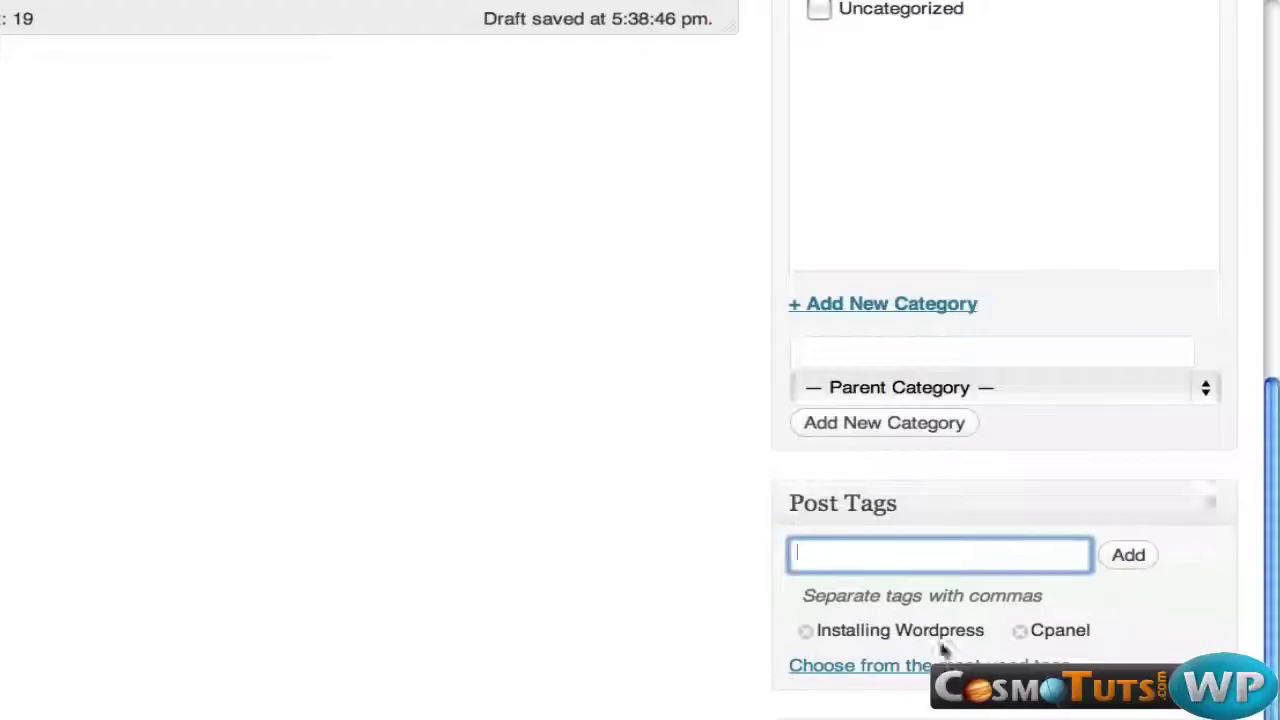
Review the post's content, format, category and tag settings, and publish the post
scroll(620, 655, down, 2)
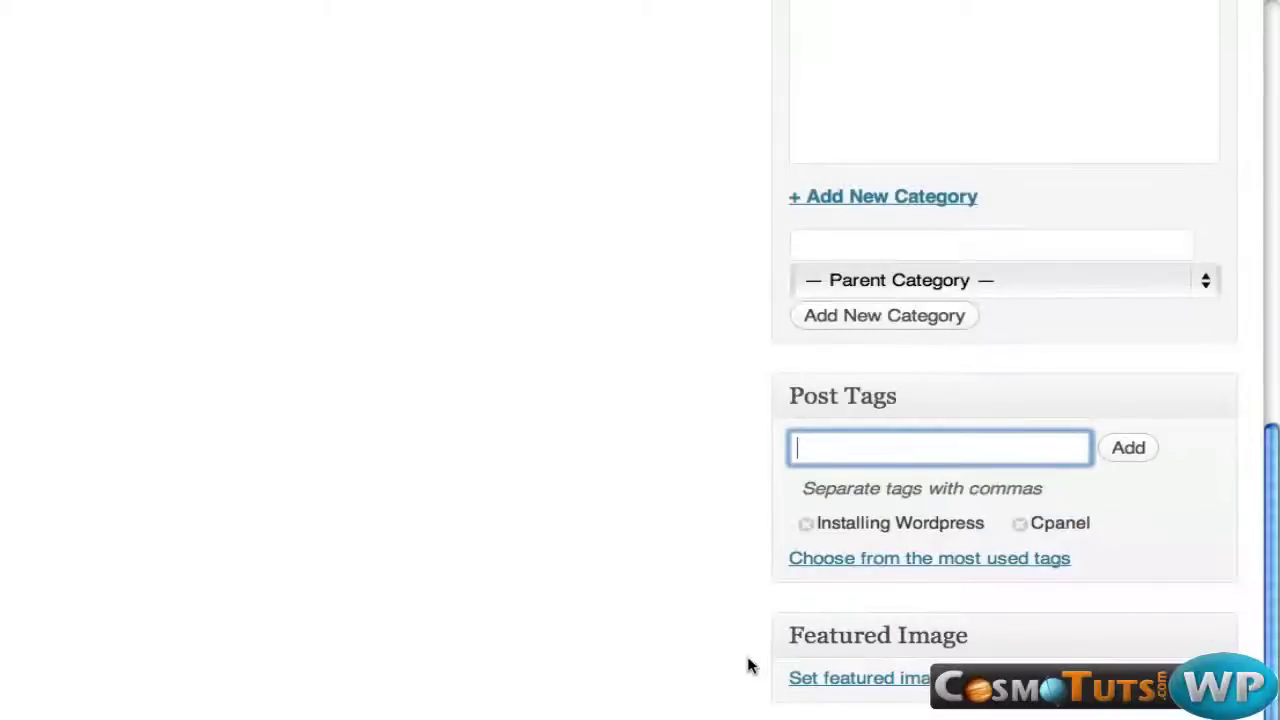
scroll(750, 665, up, 10)
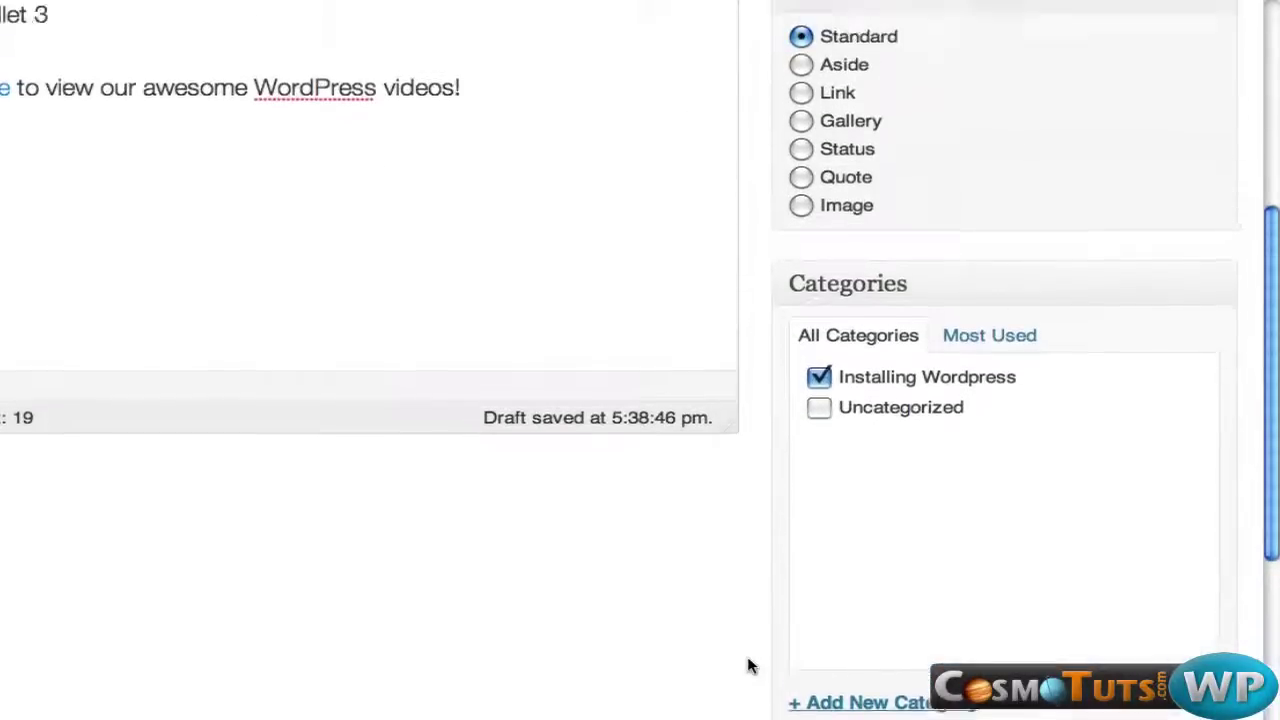
scroll(750, 665, up, 5)
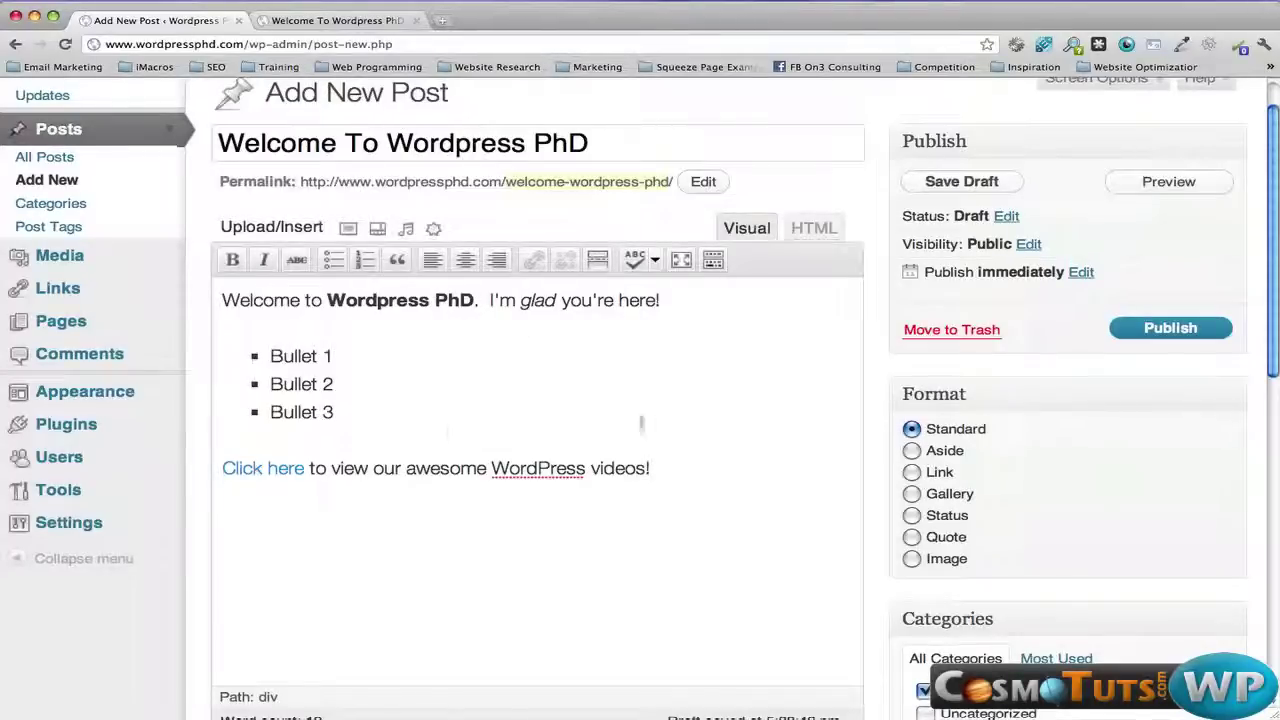
scroll(880, 403, down, 5)
scroll(930, 390, down, 2)
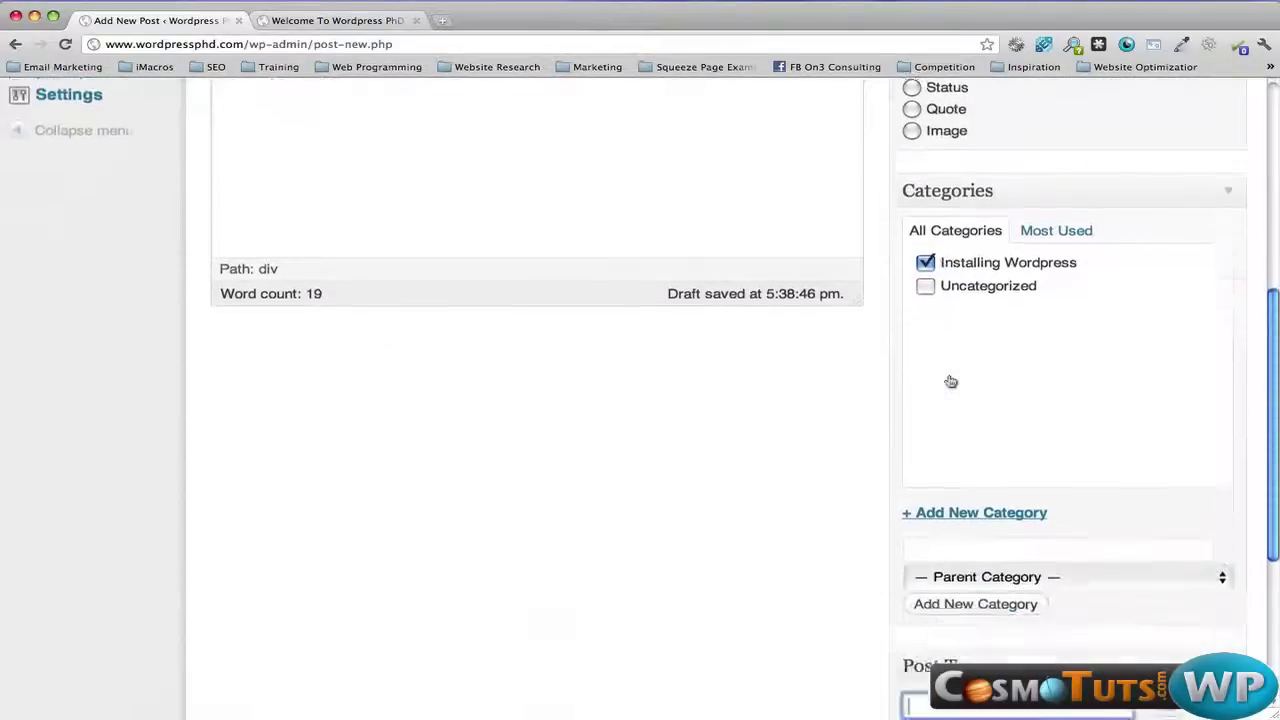
scroll(946, 603, down, 2)
scroll(951, 598, up, 4)
scroll(951, 598, up, 4)
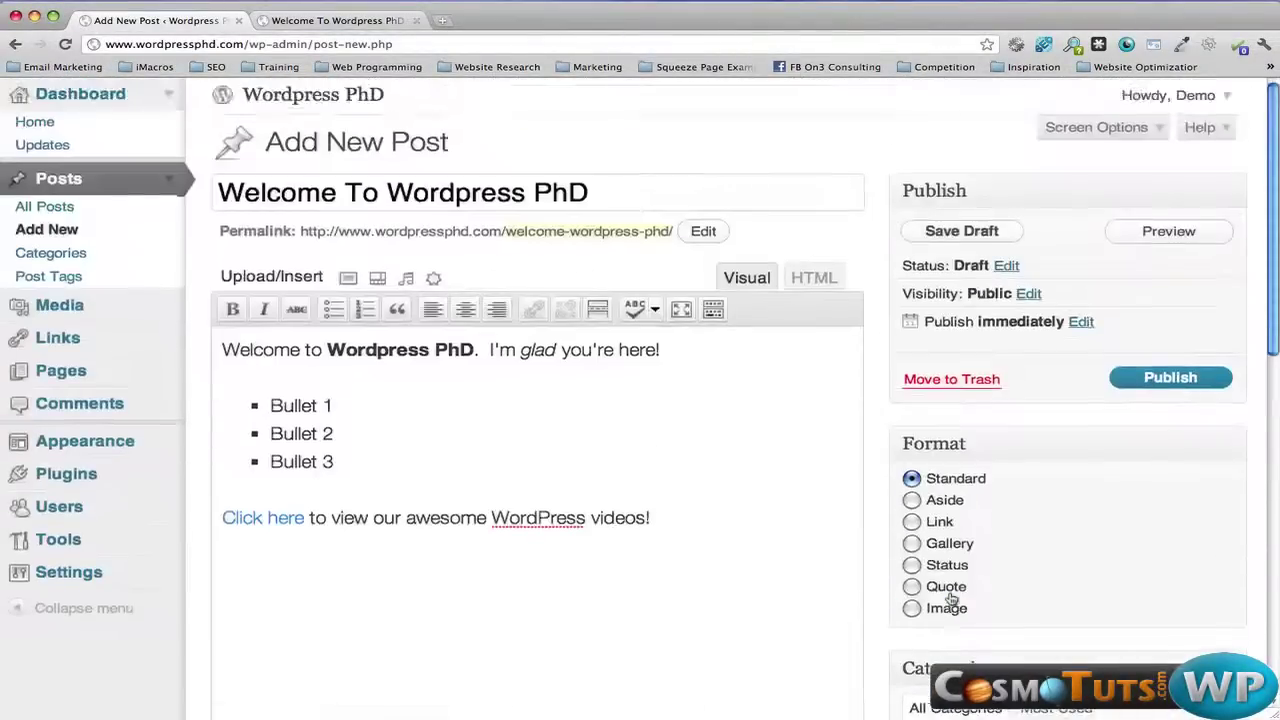
click(1142, 388)
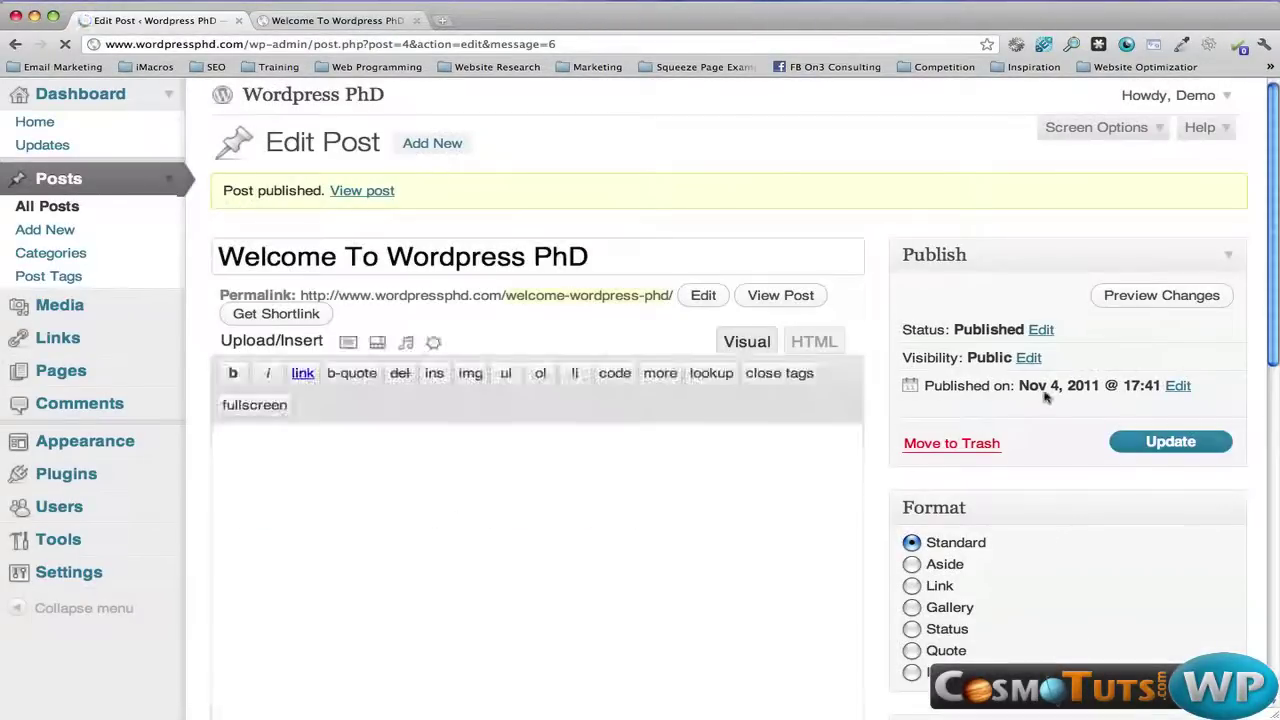
View the published post on the site and check the category and tags listed below its text
drag(224, 190, 329, 191)
click(350, 194)
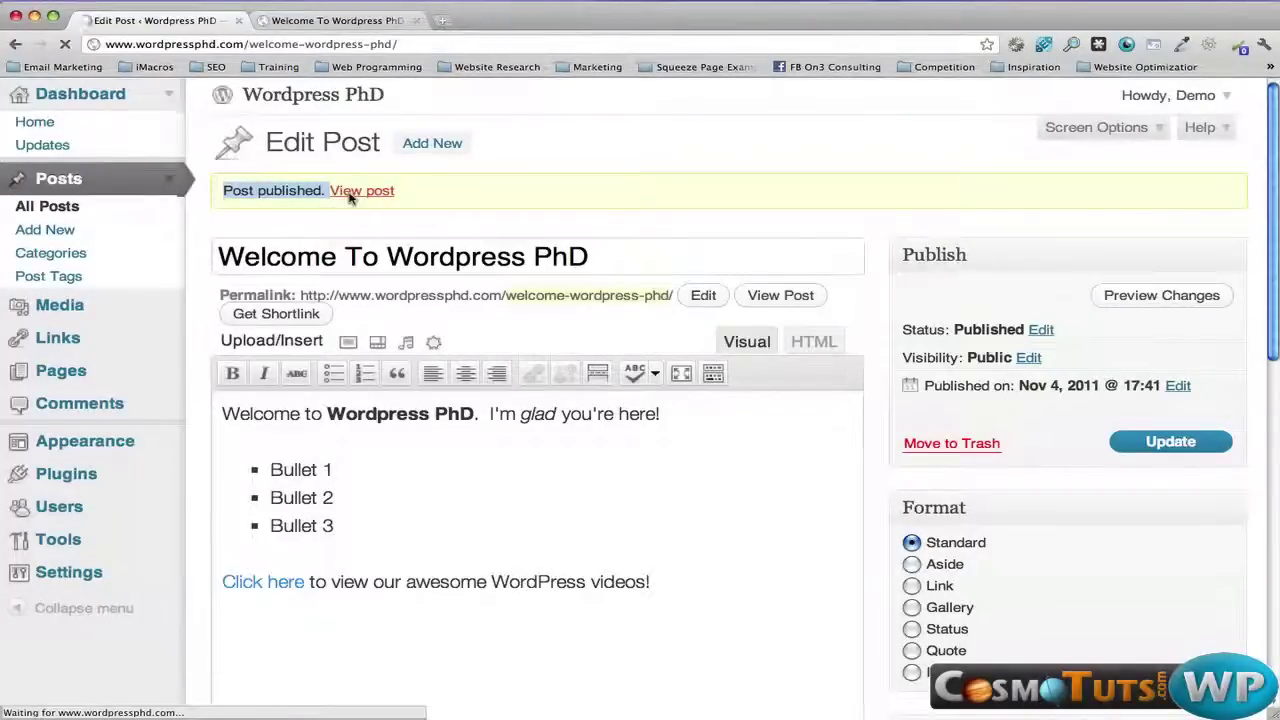
scroll(62, 292, down, 10)
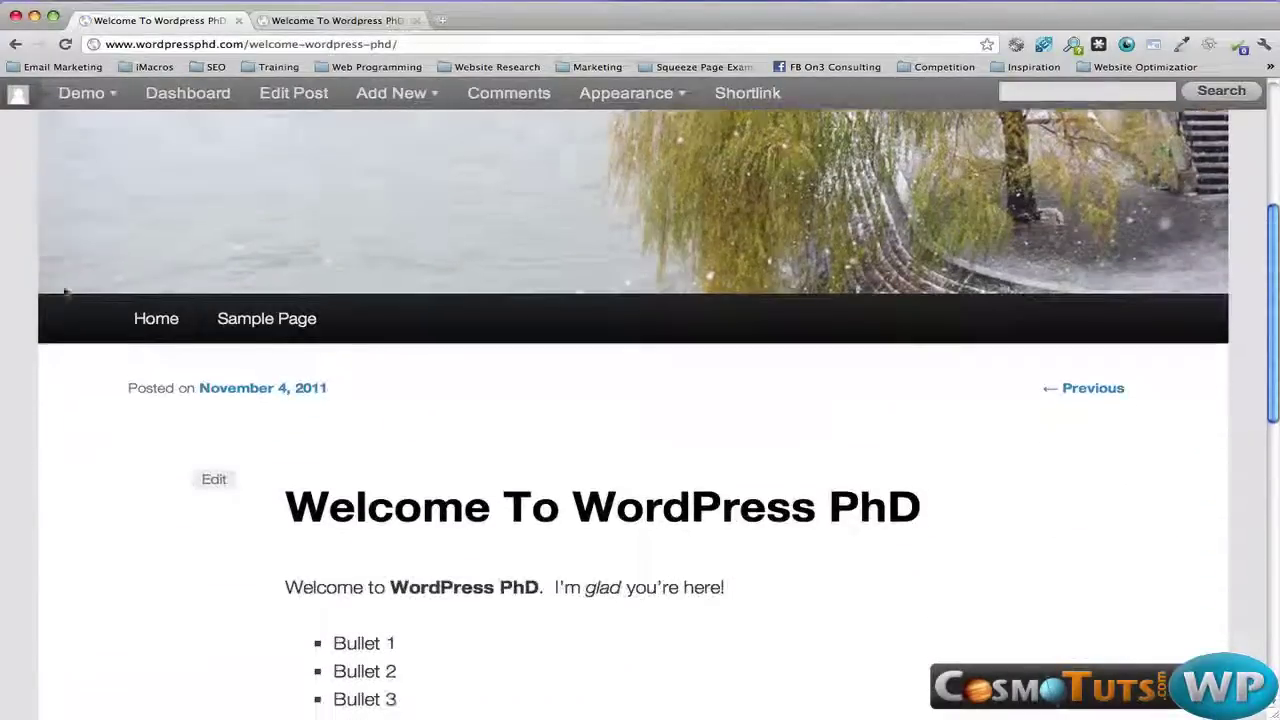
scroll(62, 292, up, 2)
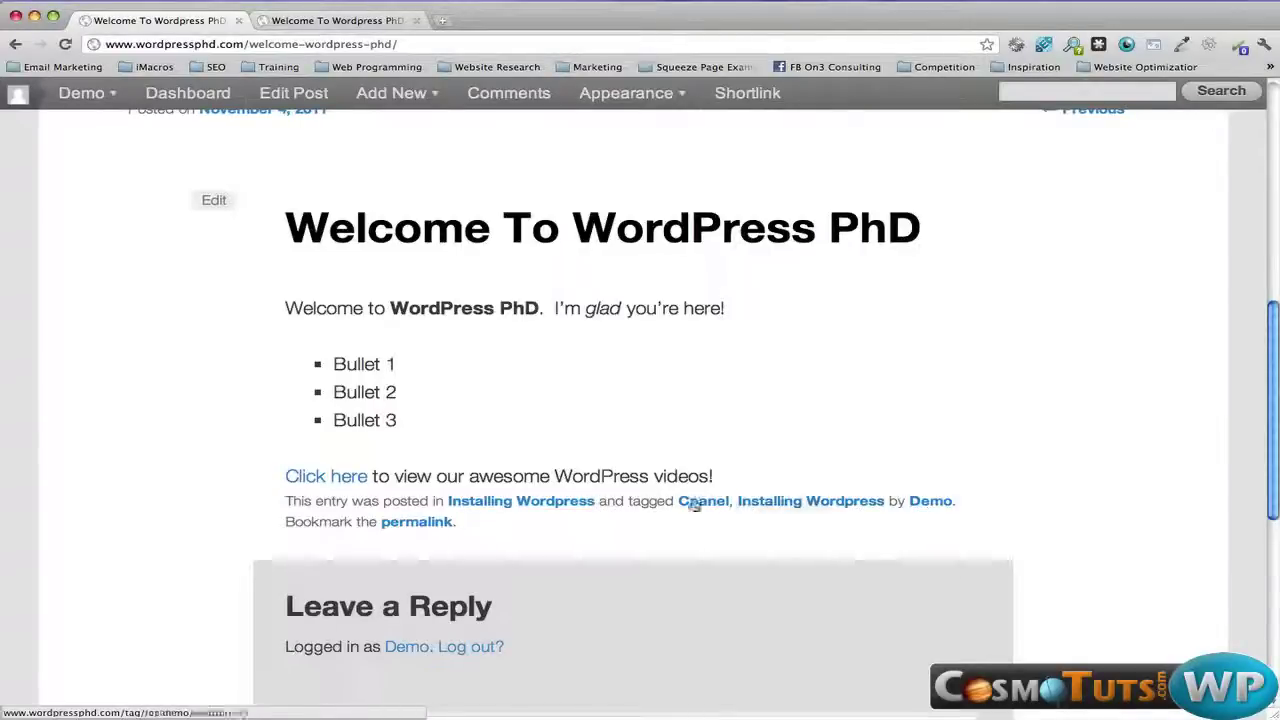
drag(442, 501, 596, 501)
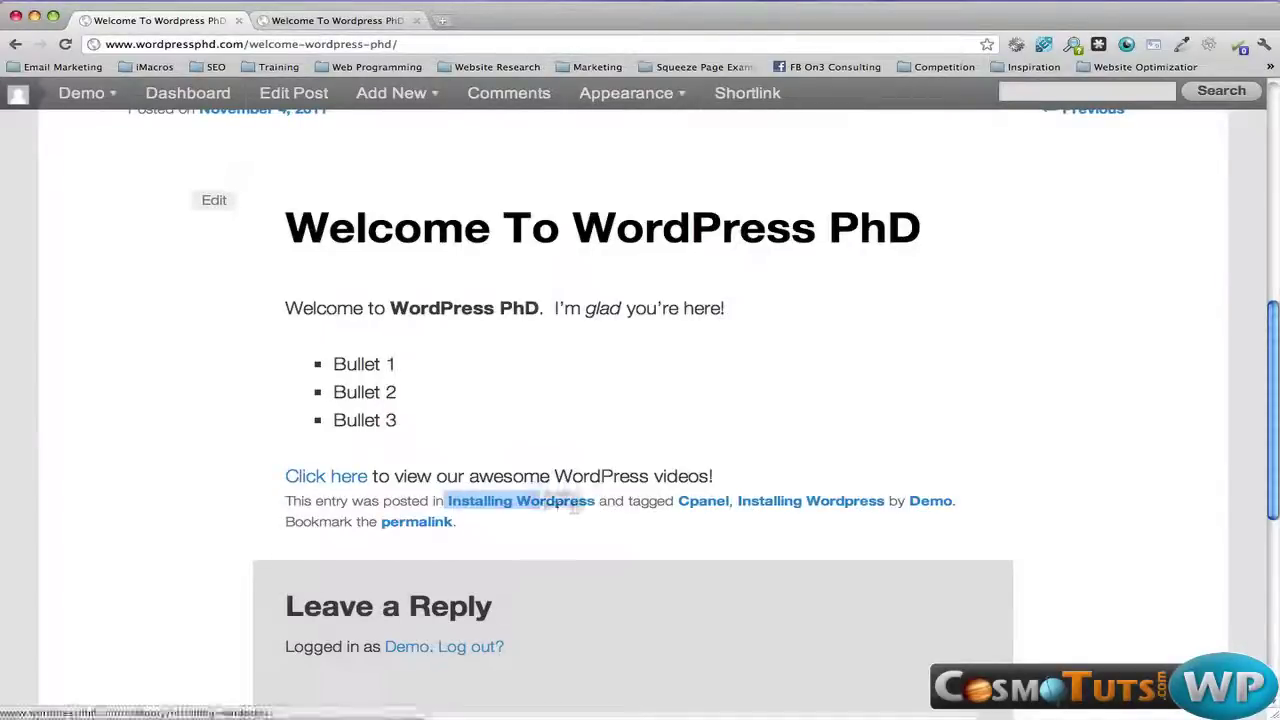
click(693, 502)
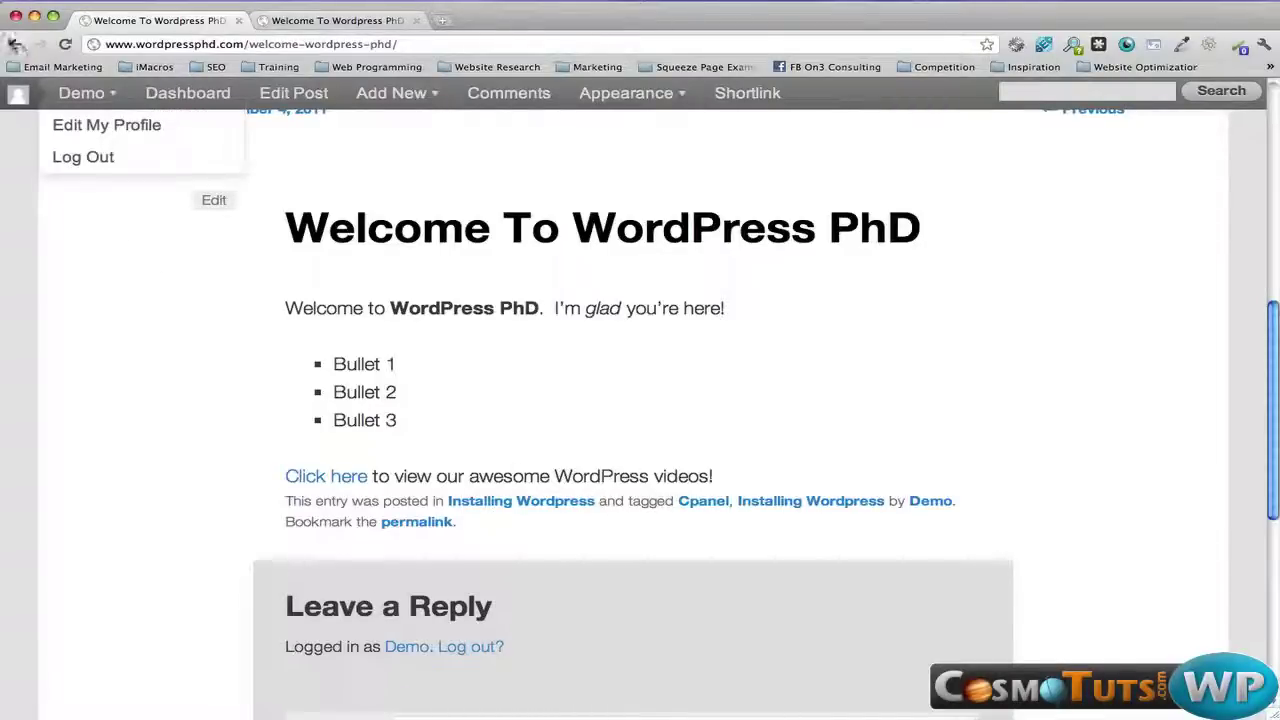
Return to editing the post, replace the word "awesome" with "cool" in the last line, and update the post
click(14, 45)
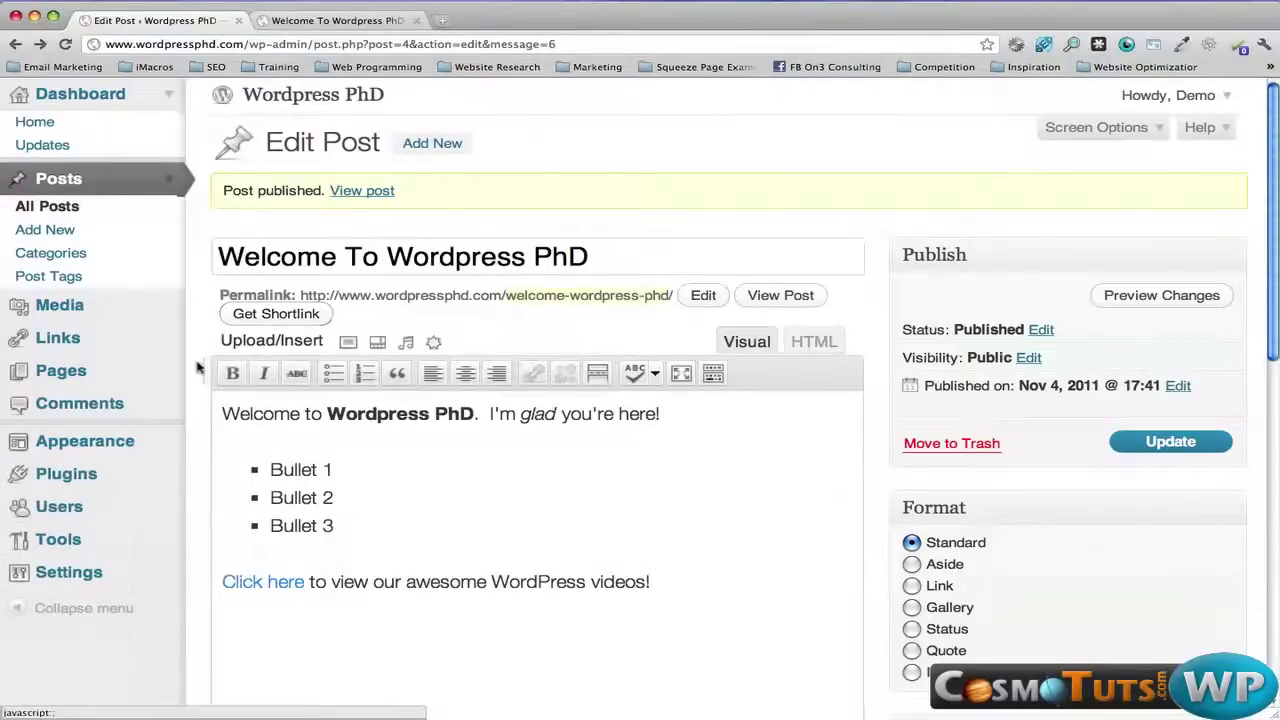
scroll(195, 368, down, 2)
scroll(195, 368, up, 2)
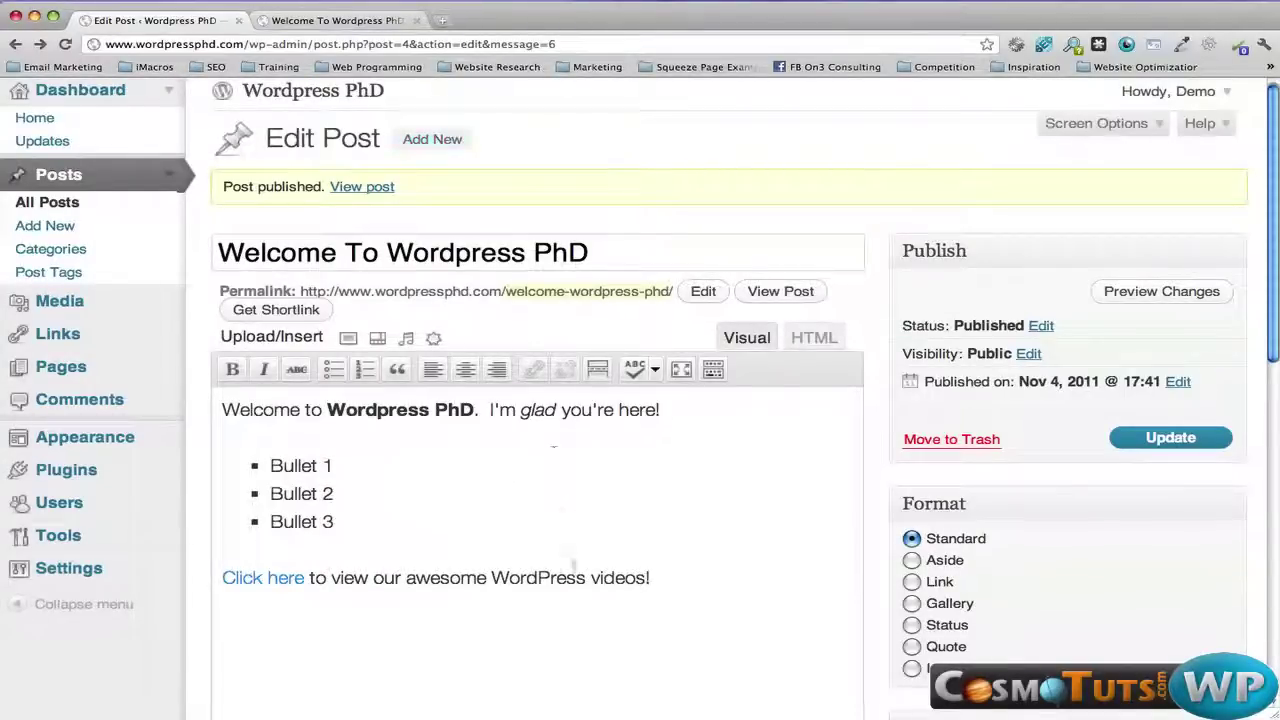
double_click(438, 577)
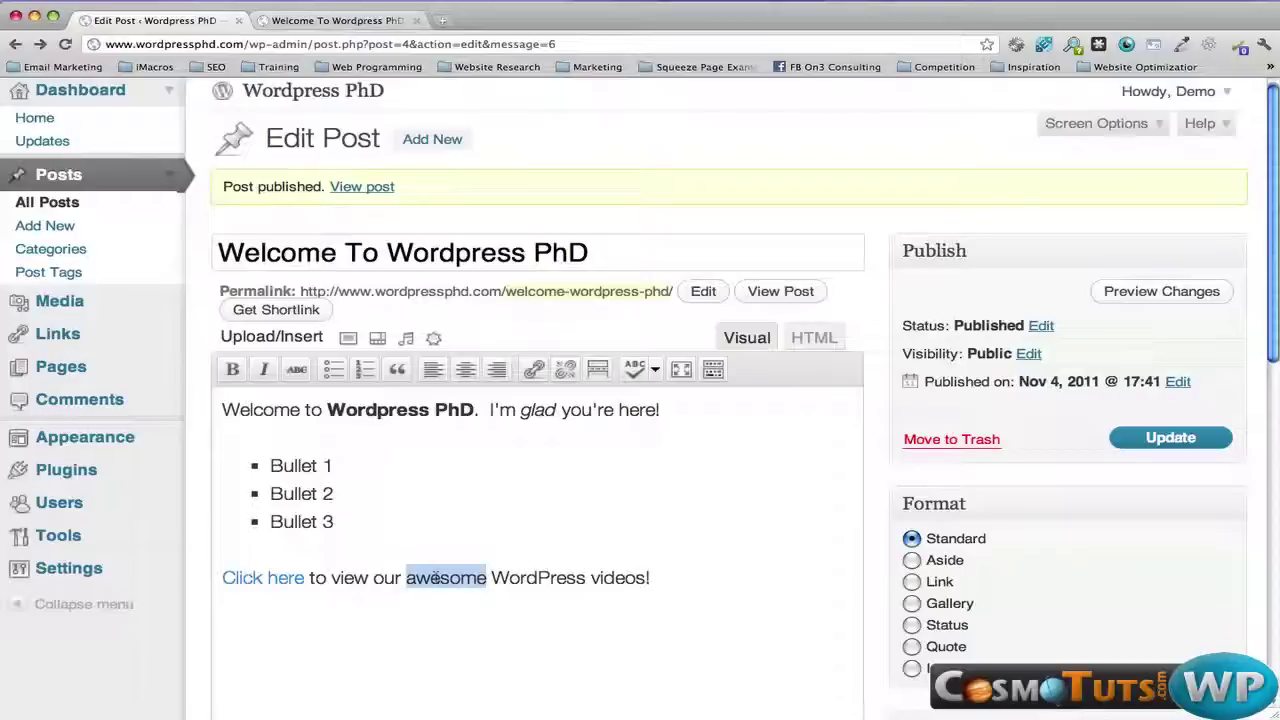
key(BackSpace)
text(cool)
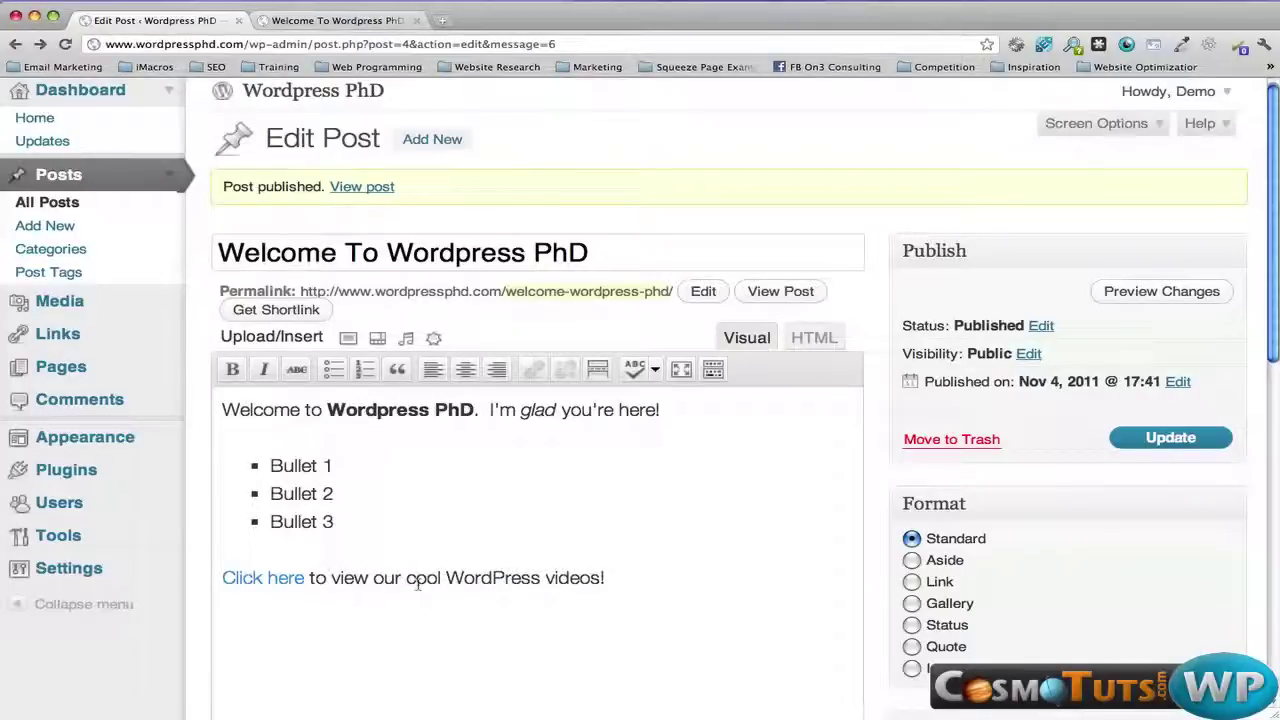
click(1192, 440)
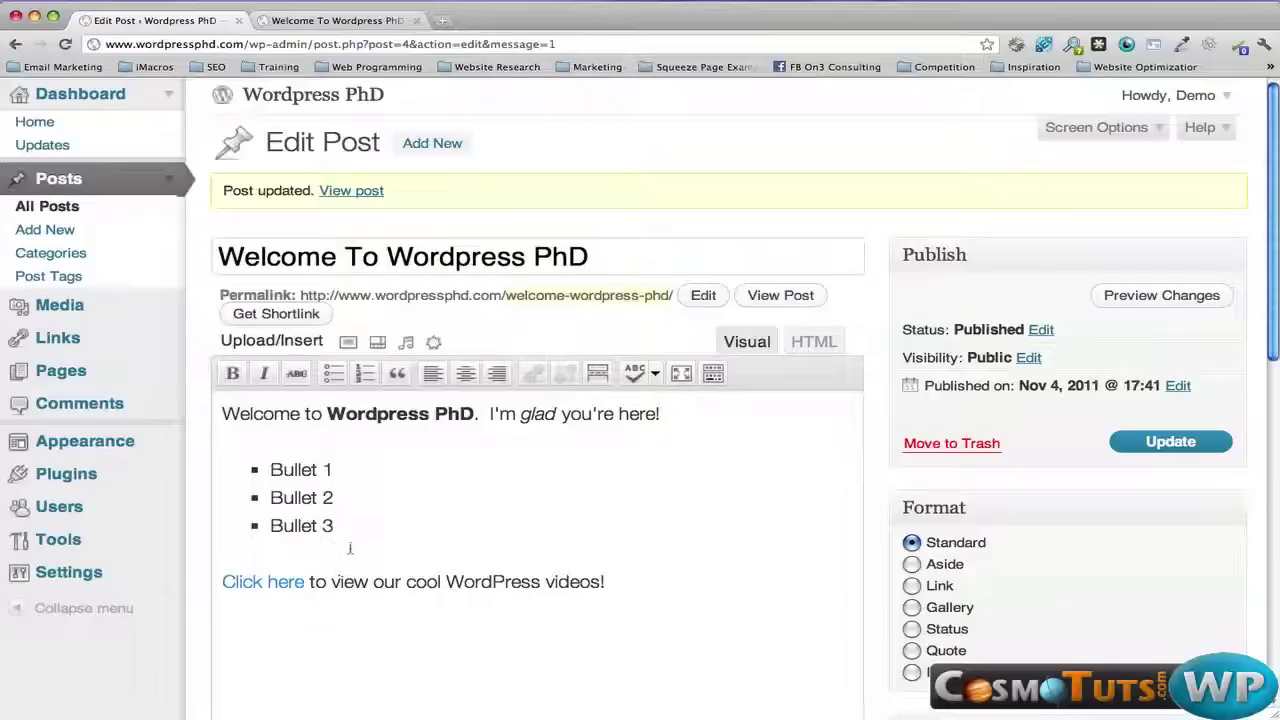
Open the list of all posts from the dashboard and move the "Hello world!" post to the trash
click(110, 98)
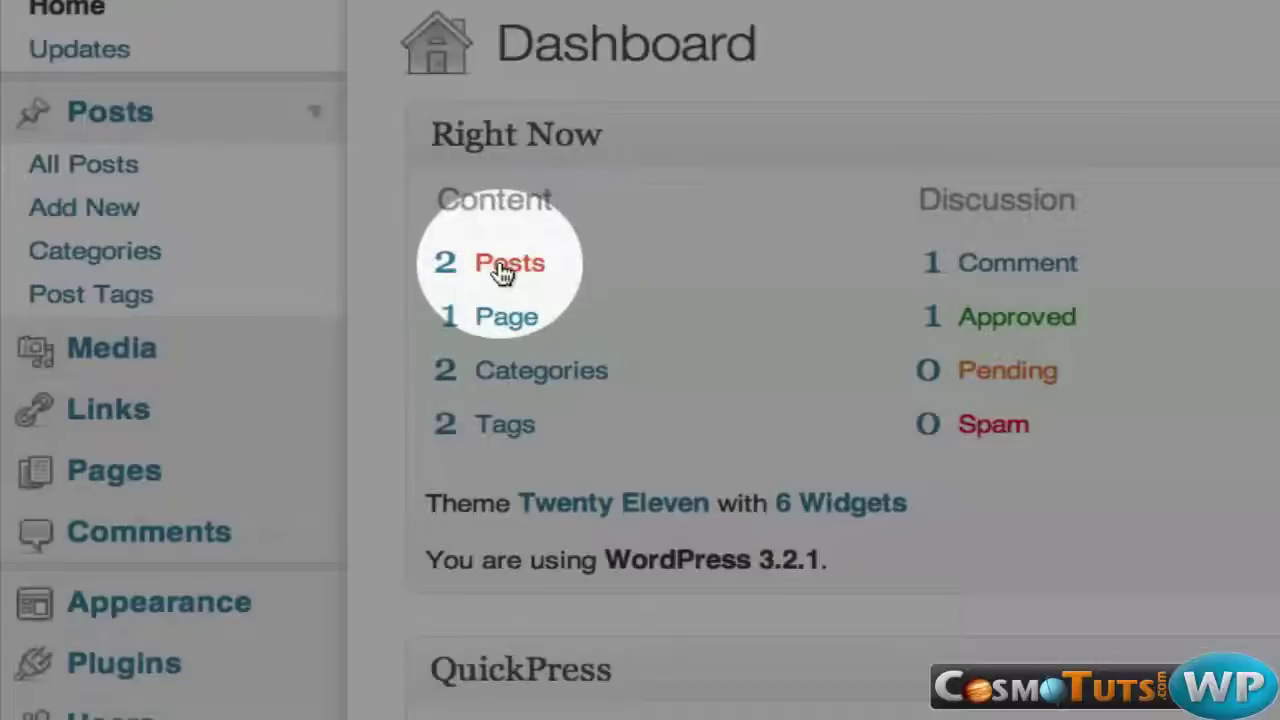
click(499, 264)
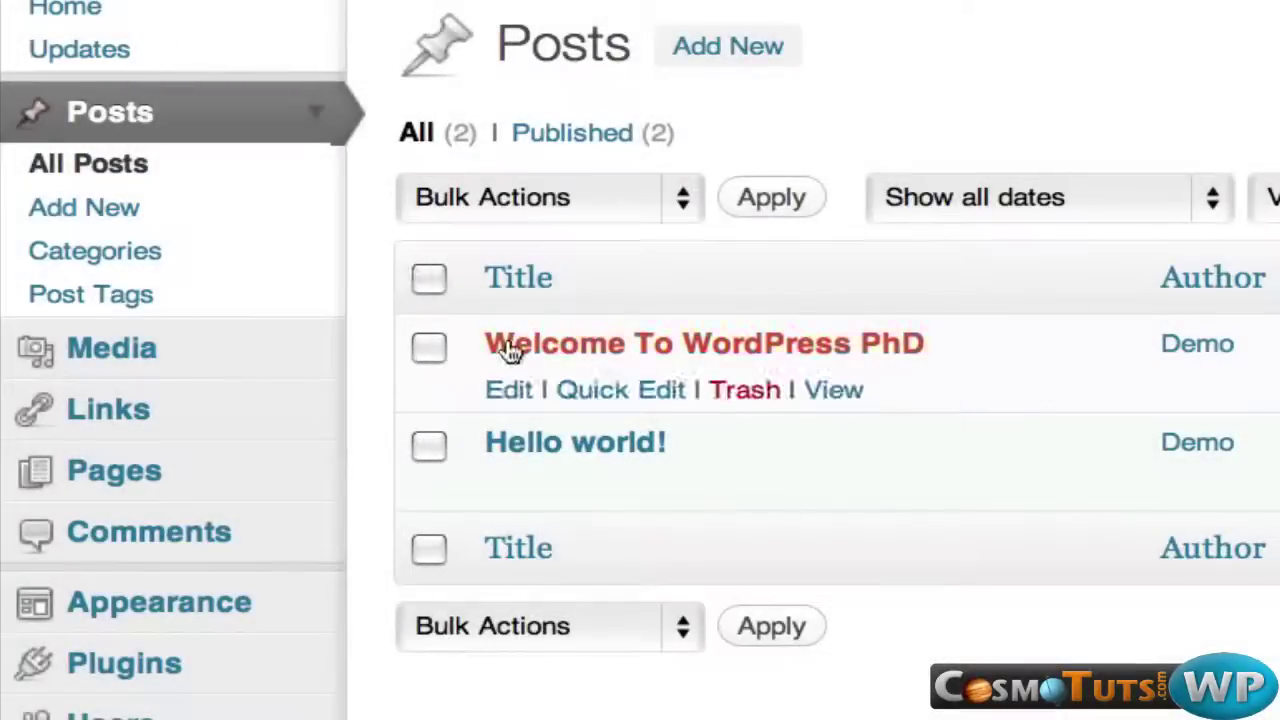
mouse_move(780, 420)
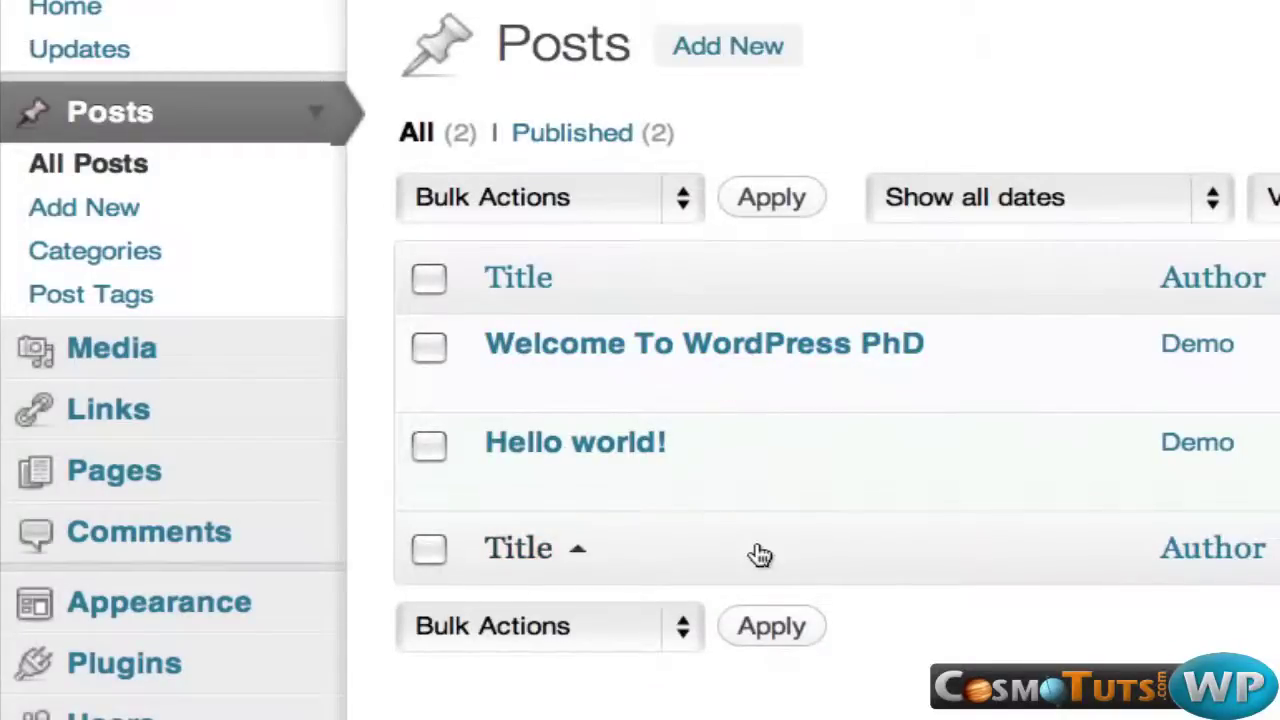
mouse_move(523, 486)
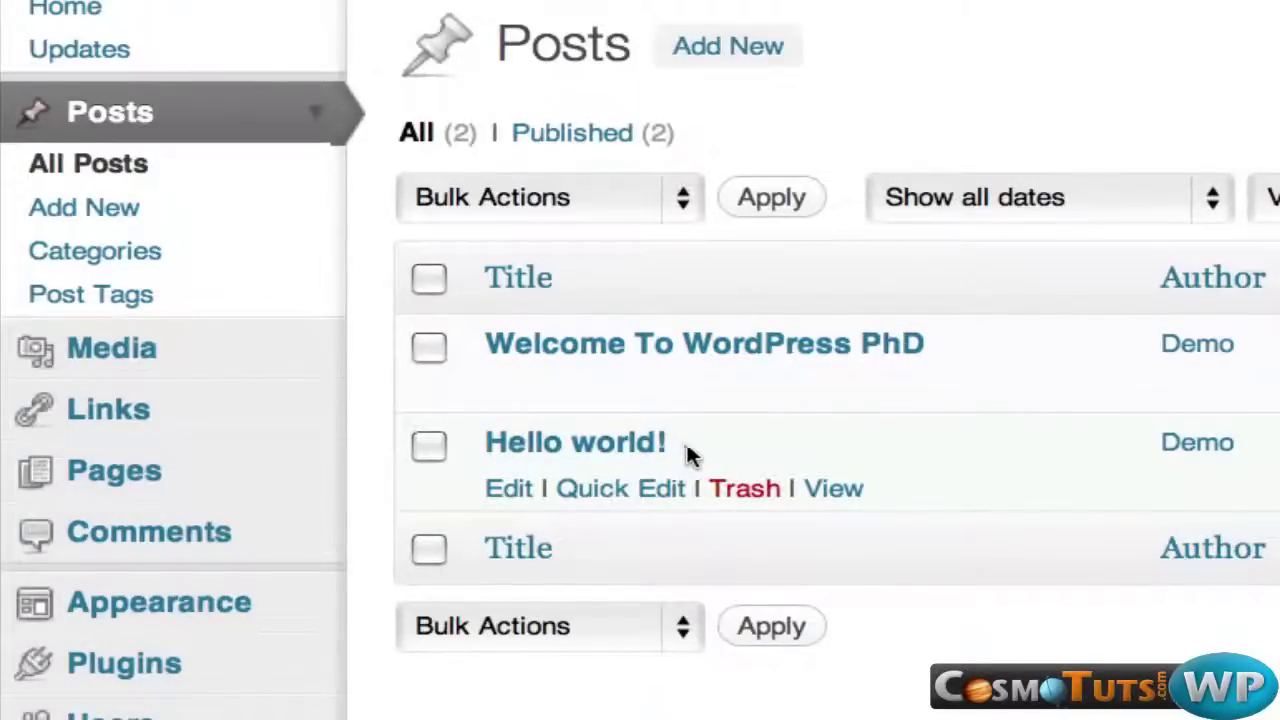
click(726, 490)
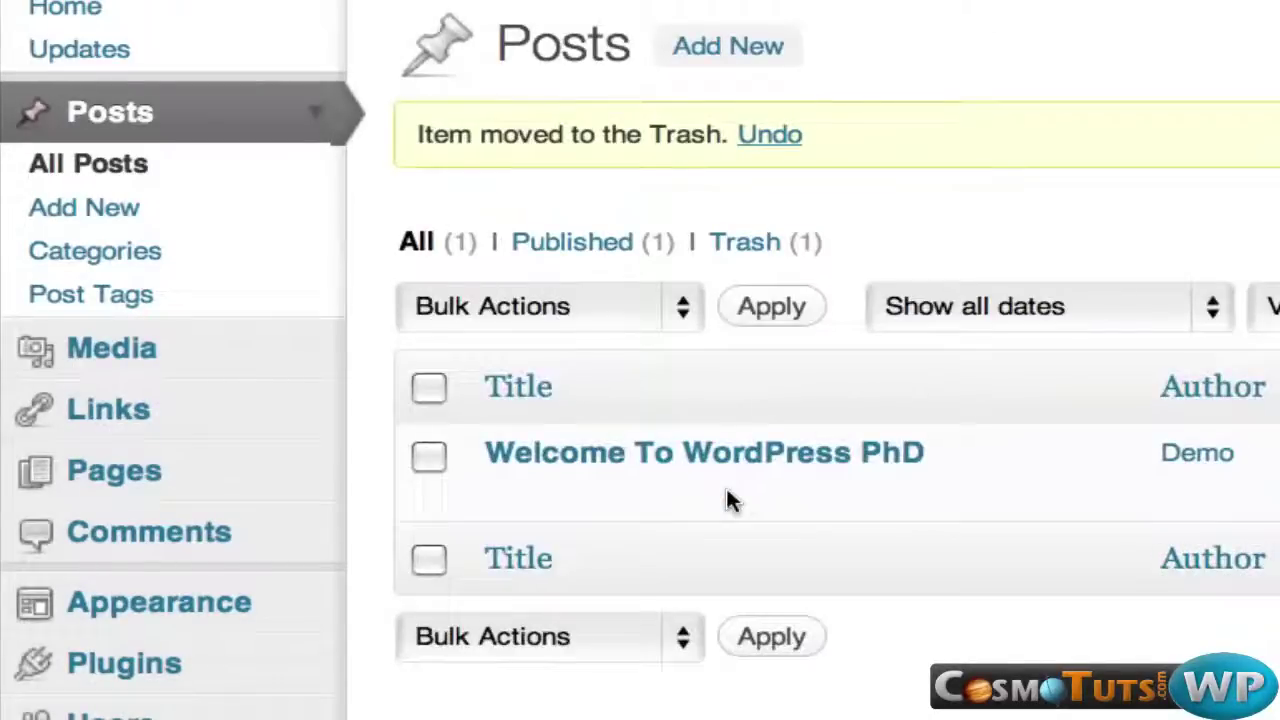
Look over the quick edit settings of the "Welcome To WordPress PhD" post and close them without changing anything
mouse_move(700, 457)
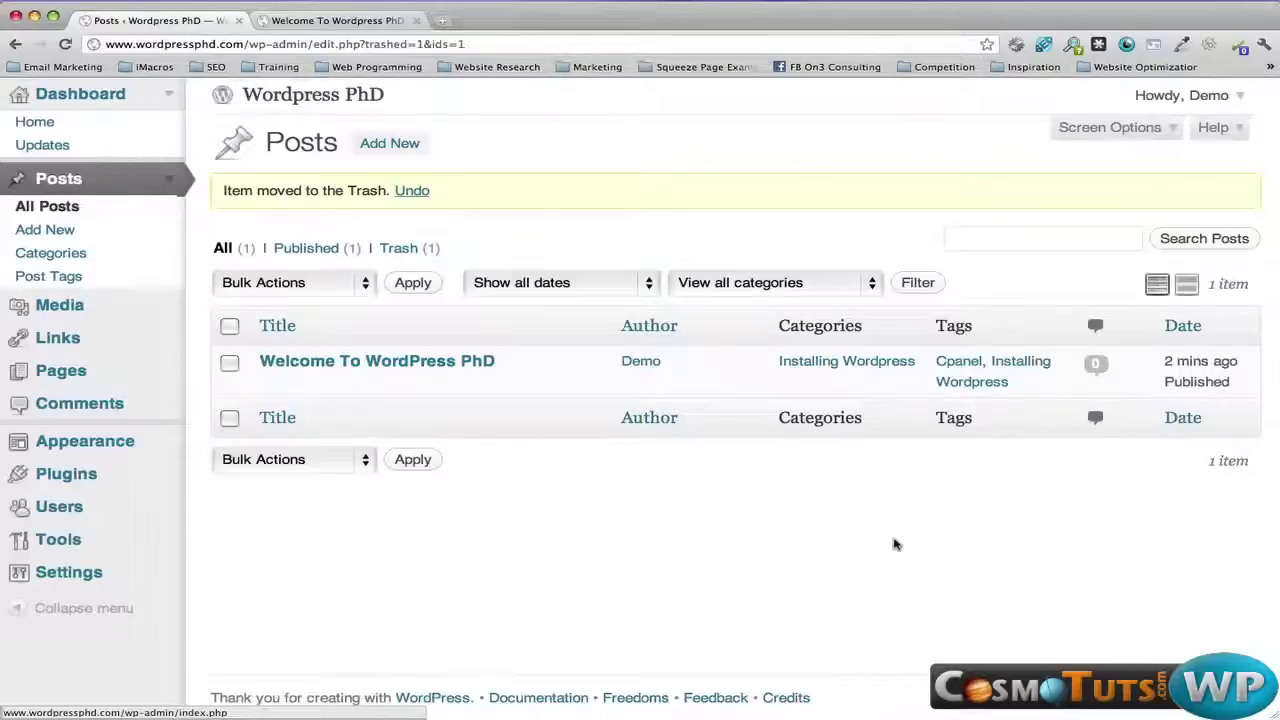
mouse_move(265, 388)
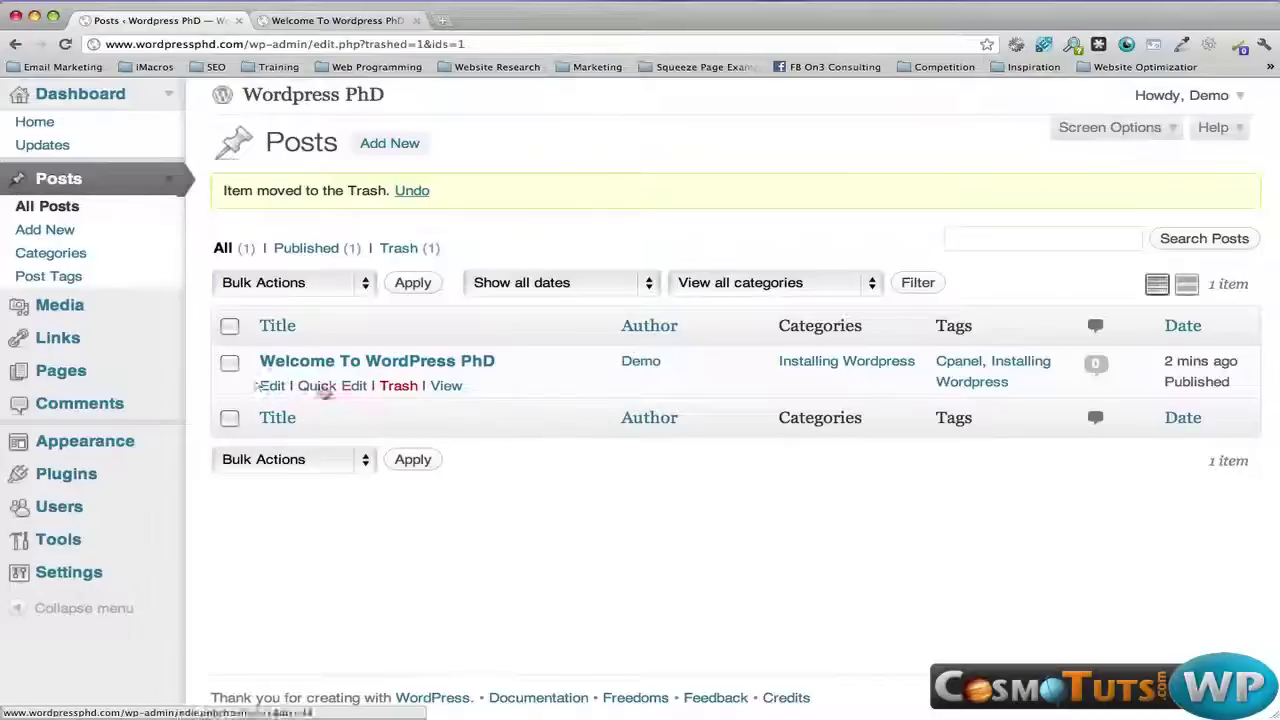
click(325, 386)
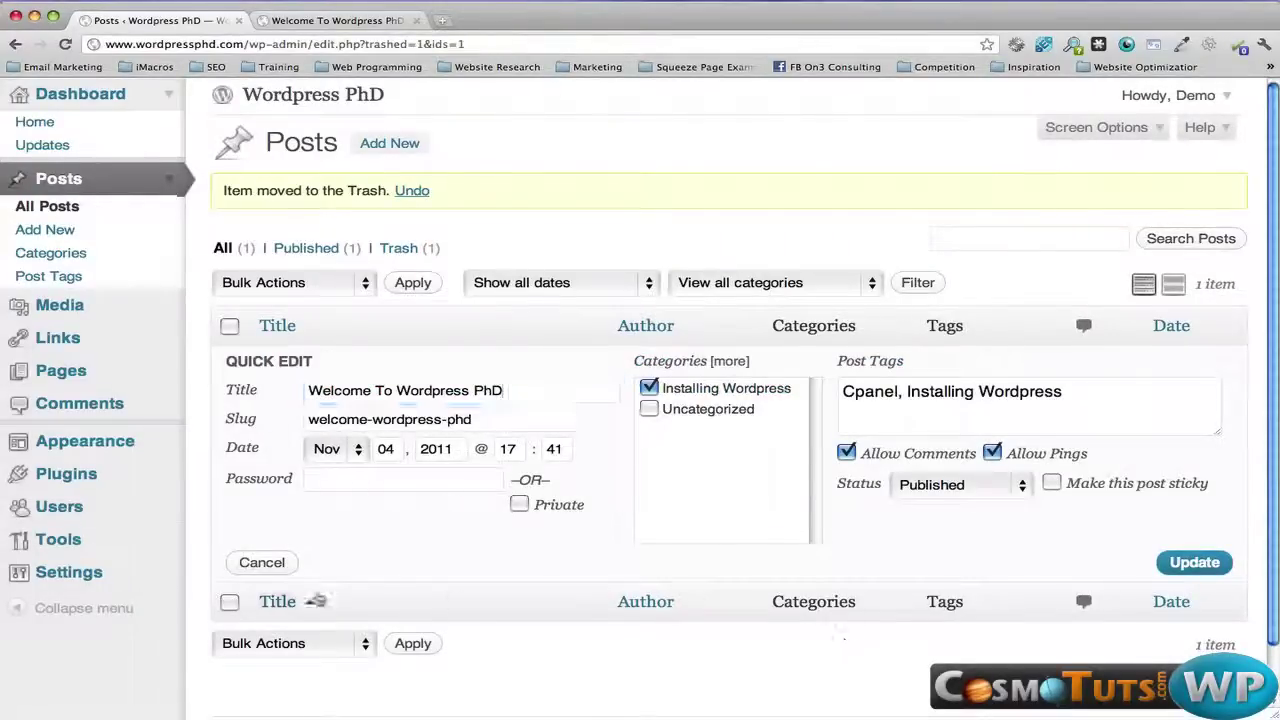
click(262, 563)
Open the "Welcome To WordPress PhD" post in the full editor and look over its content and settings
click(276, 385)
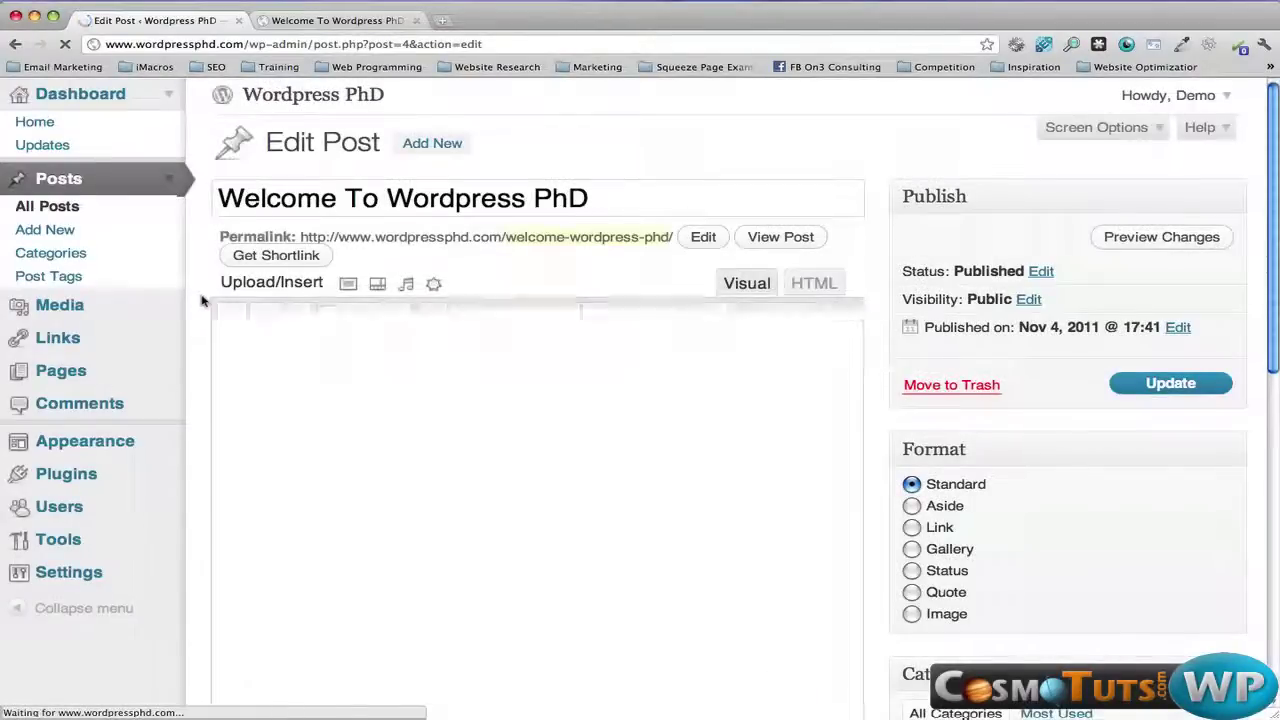
scroll(202, 301, down, 1)
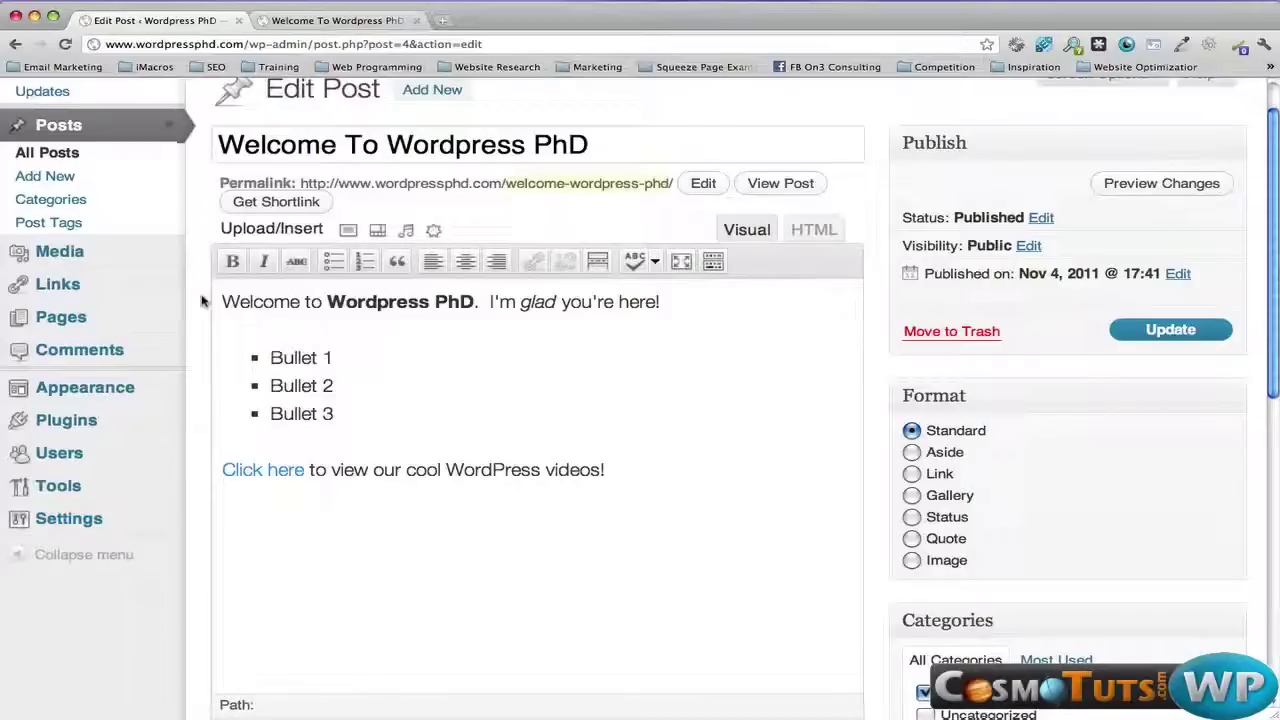
scroll(202, 301, up, 1)
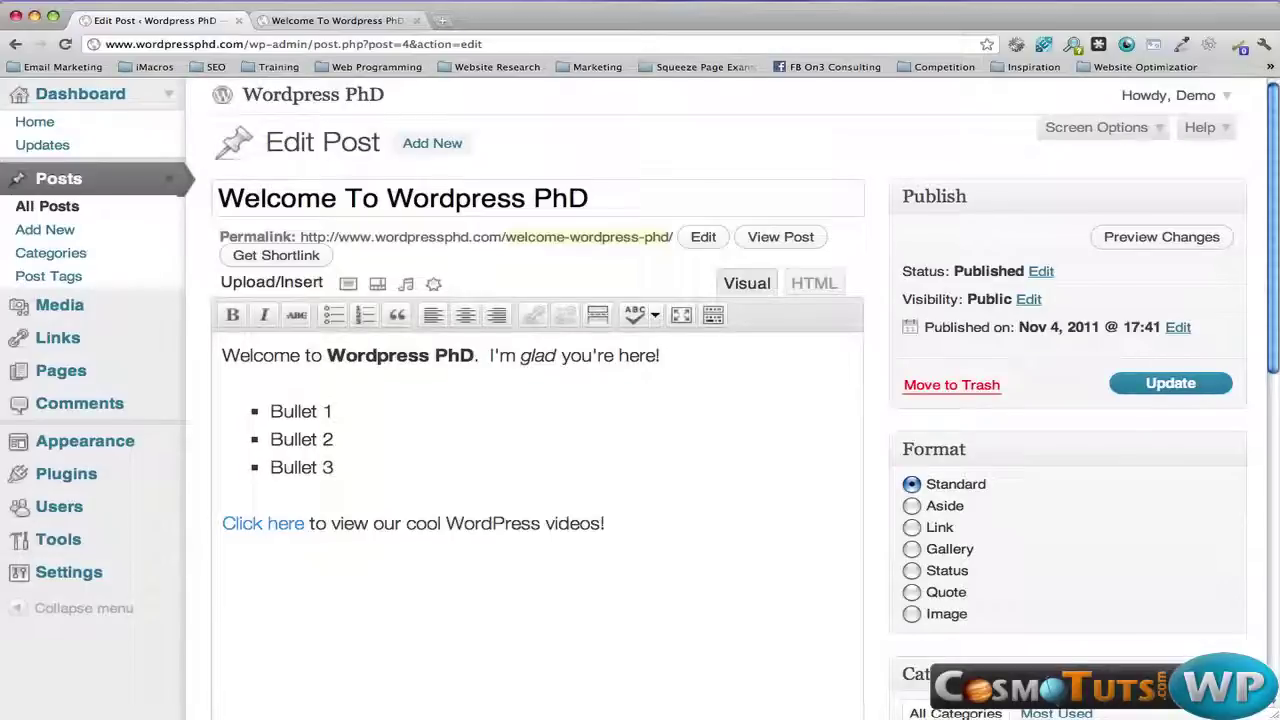
click(196, 246)
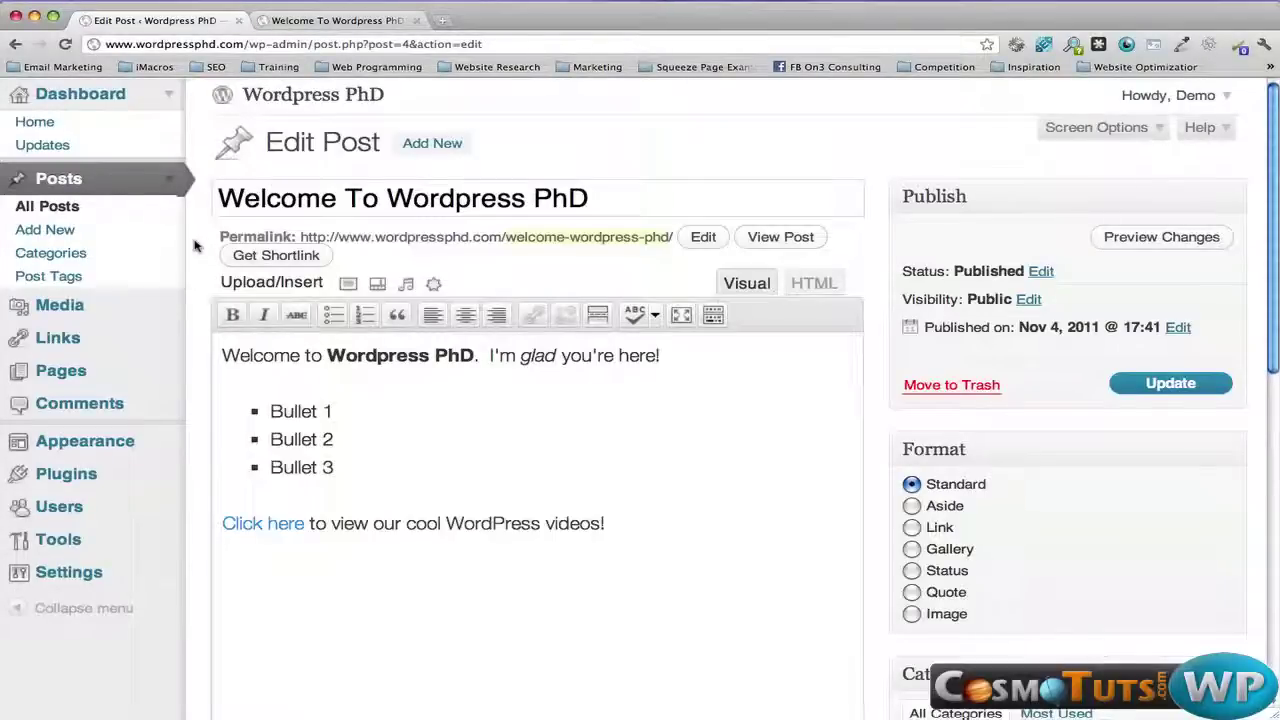